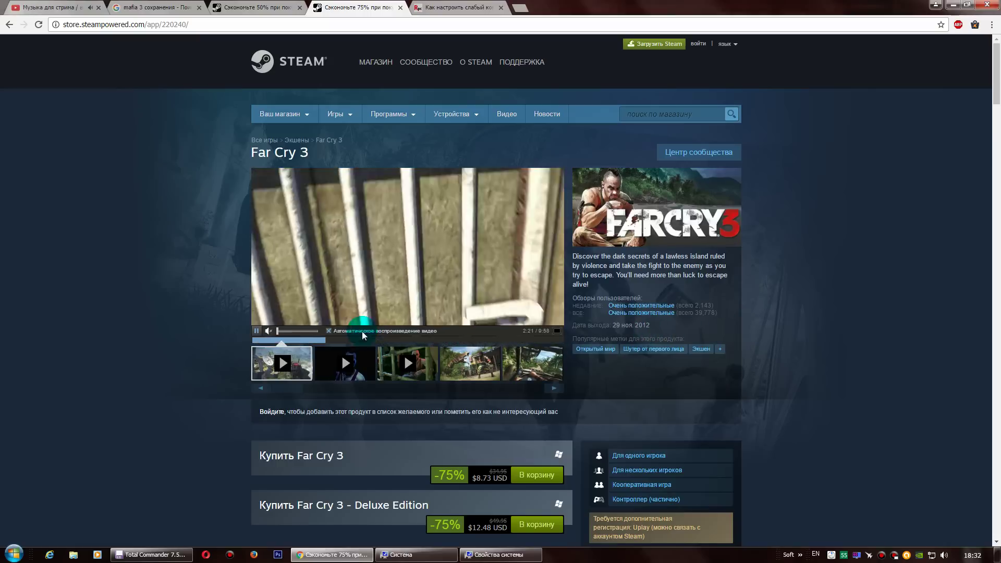
Review the system requirements on the Far Cry 3 Steam store page
{"action": "scroll", "coordinate": [211, 257], "scroll_direction": "down", "scroll_amount": 7}
{"action": "scroll", "coordinate": [226, 229], "scroll_direction": "down", "scroll_amount": 20}
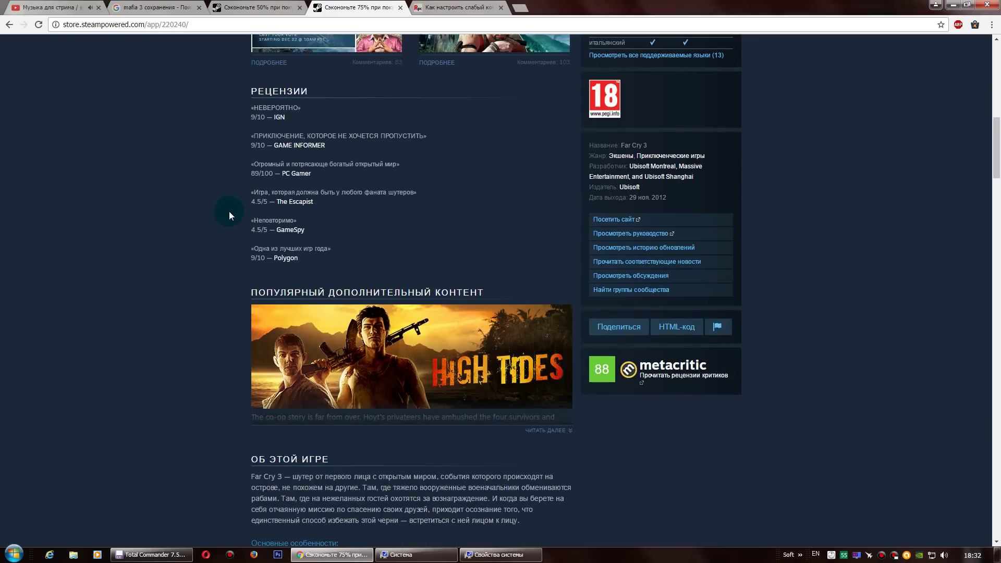
{"action": "scroll", "coordinate": [226, 230], "scroll_direction": "up", "scroll_amount": 3}
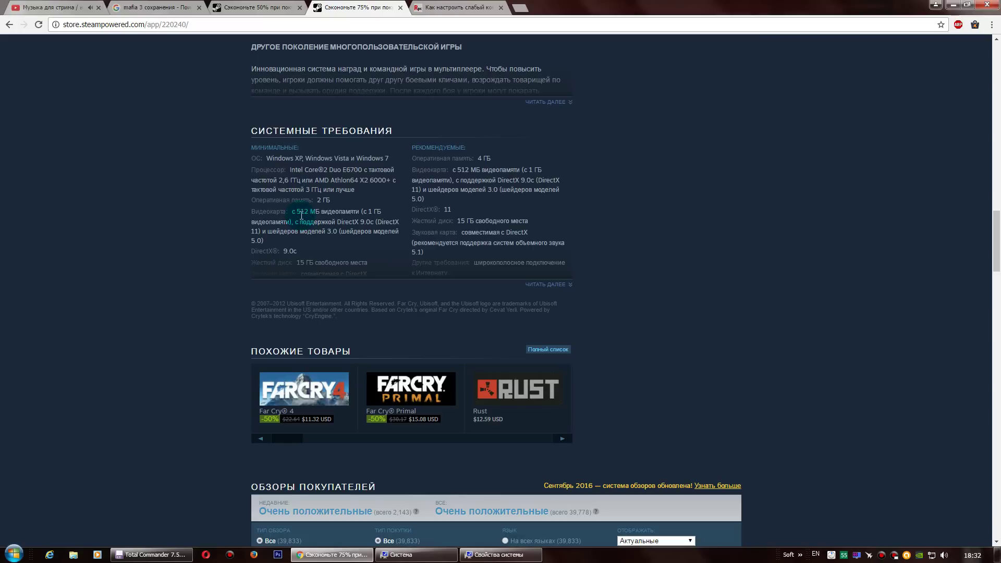
{"action": "scroll", "coordinate": [302, 214], "scroll_direction": "up", "scroll_amount": 20}
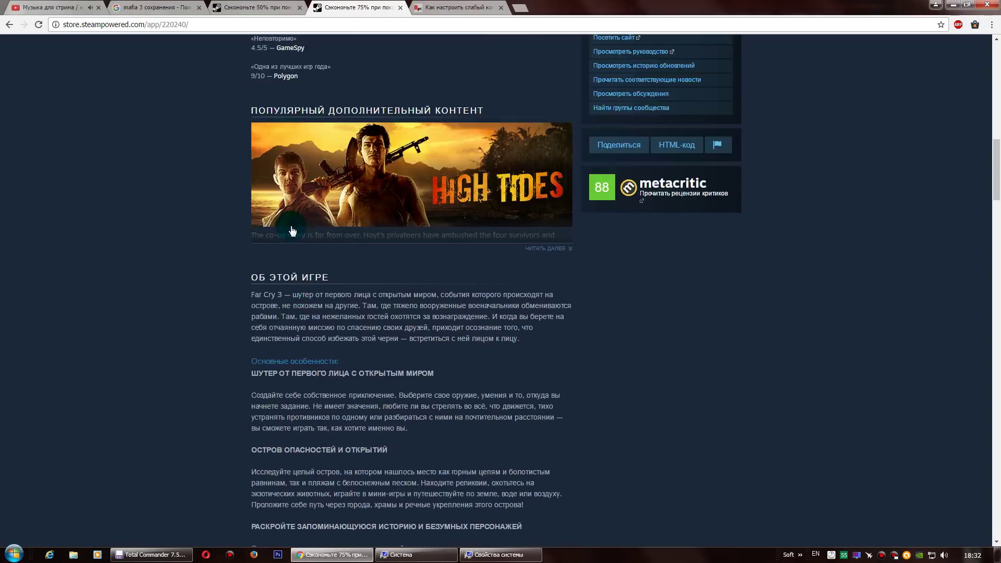
{"action": "scroll", "coordinate": [204, 213], "scroll_direction": "up", "scroll_amount": 6}
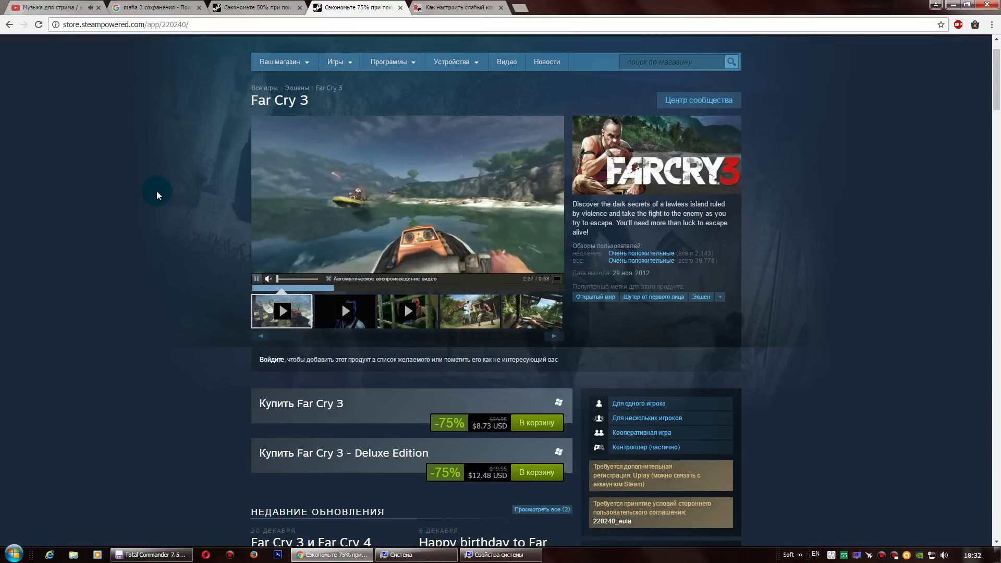
Switch to the Far Cry 4 Steam store page and examine its minimum and recommended system requirements
{"action": "left_click", "coordinate": [248, 8]}
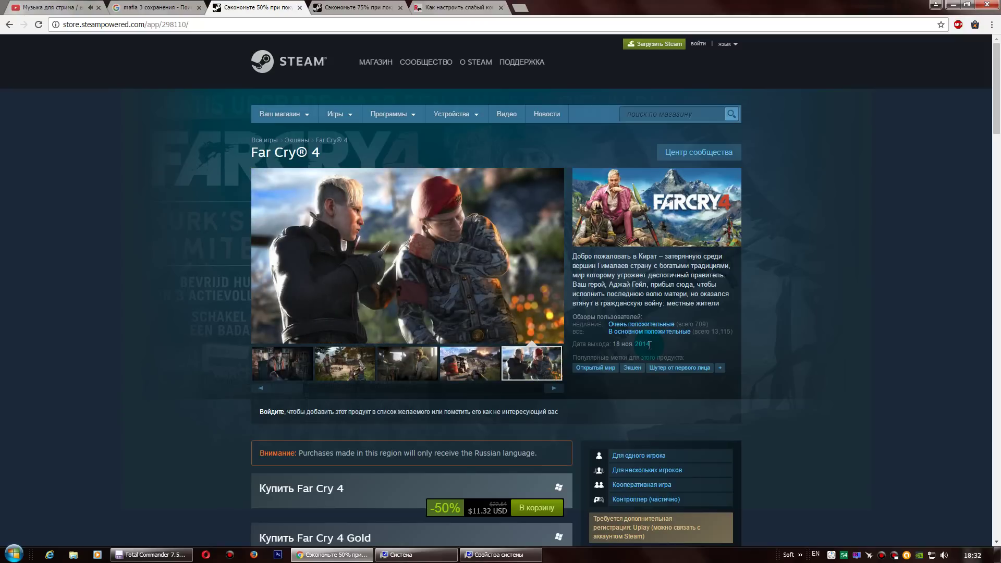
{"action": "scroll", "coordinate": [650, 345], "scroll_direction": "down", "scroll_amount": 10}
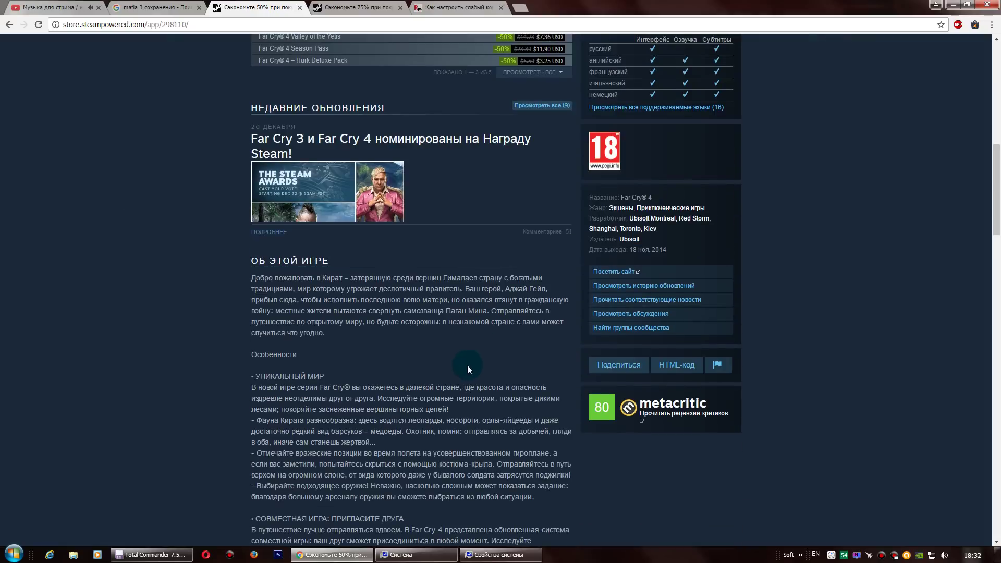
{"action": "scroll", "coordinate": [392, 372], "scroll_direction": "down", "scroll_amount": 9}
{"action": "scroll", "coordinate": [245, 400], "scroll_direction": "up", "scroll_amount": 3}
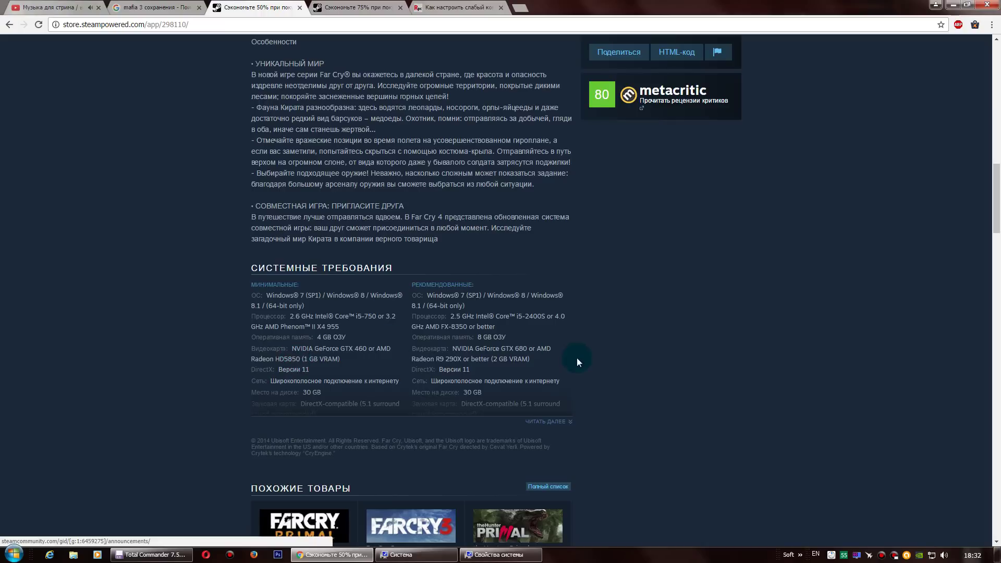
{"action": "scroll", "coordinate": [558, 344], "scroll_direction": "up", "scroll_amount": 12}
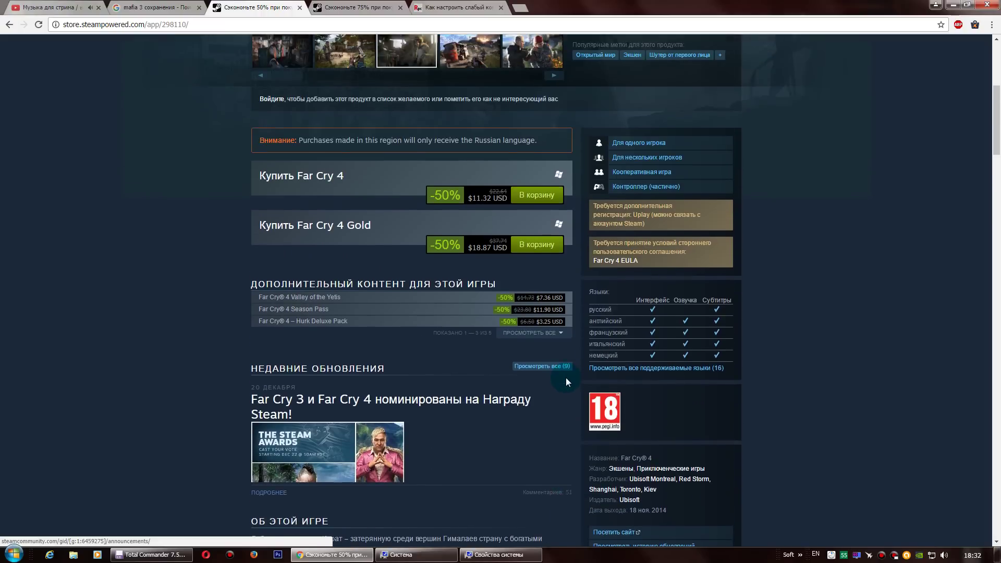
{"action": "scroll", "coordinate": [566, 385], "scroll_direction": "up", "scroll_amount": 3}
Minimize the browser and check processor and memory load in the Windows Task Manager, closing it when done
{"action": "left_click", "coordinate": [953, 7]}
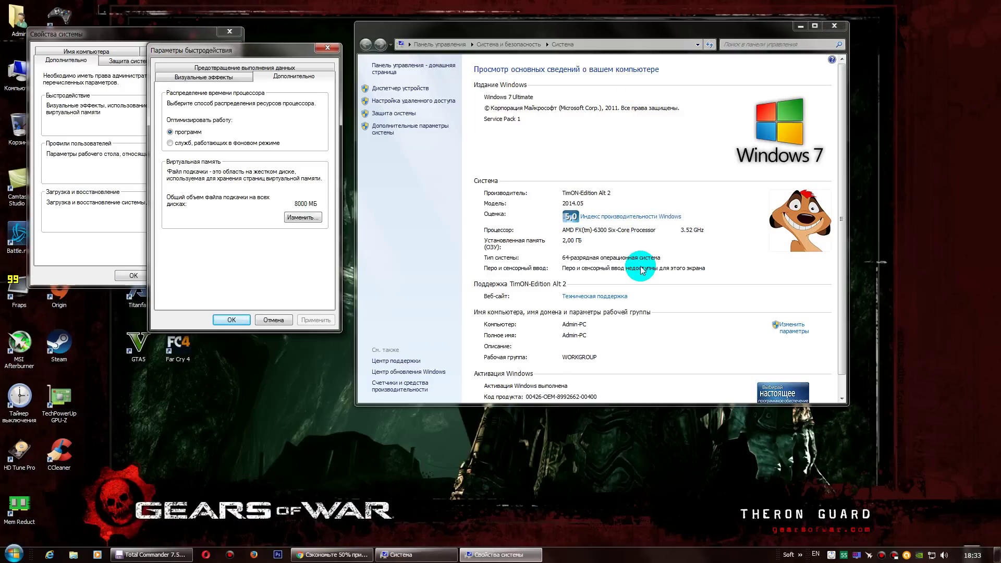
{"action": "right_click", "coordinate": [650, 554]}
{"action": "left_click", "coordinate": [694, 519]}
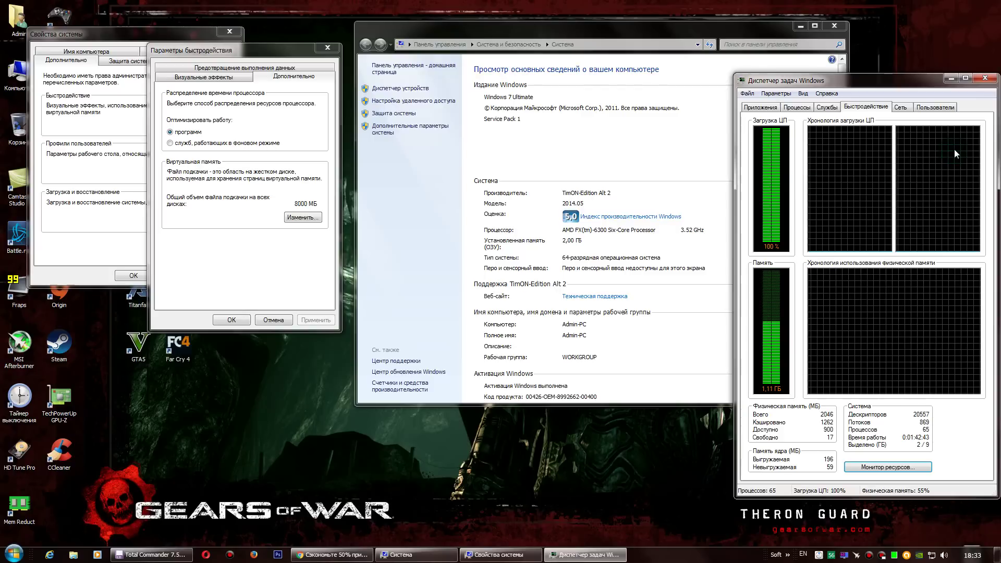
{"action": "left_click", "coordinate": [985, 78]}
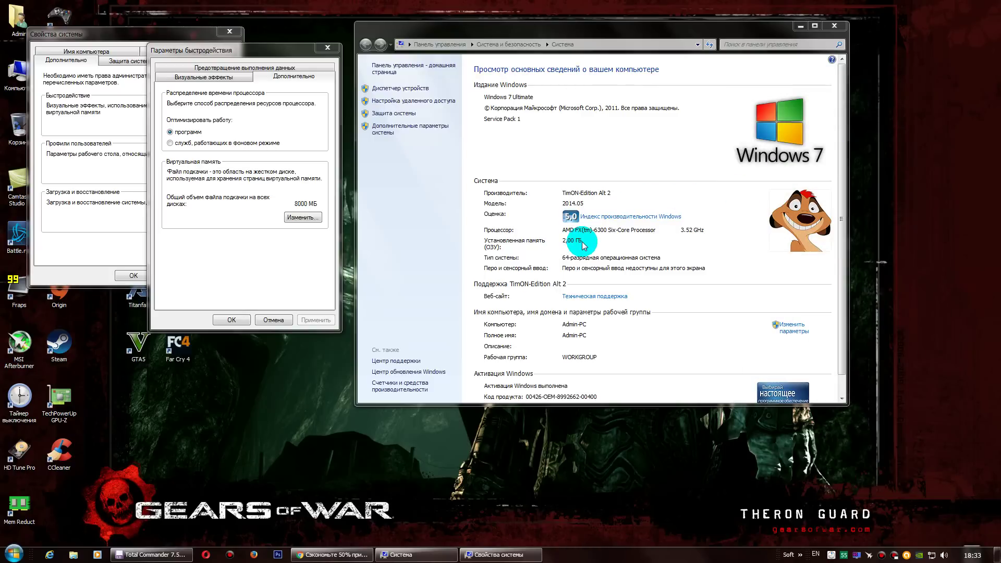
Dismiss the open system windows and check the graphics card's details and clocks in MSI Afterburner
{"action": "left_click", "coordinate": [284, 317]}
{"action": "left_click", "coordinate": [177, 274]}
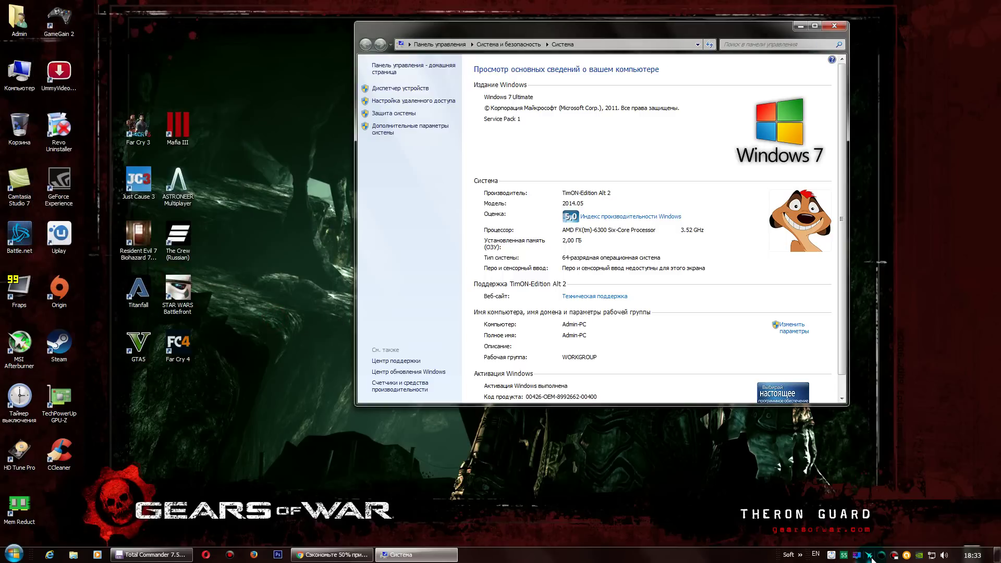
{"action": "left_click", "coordinate": [869, 557]}
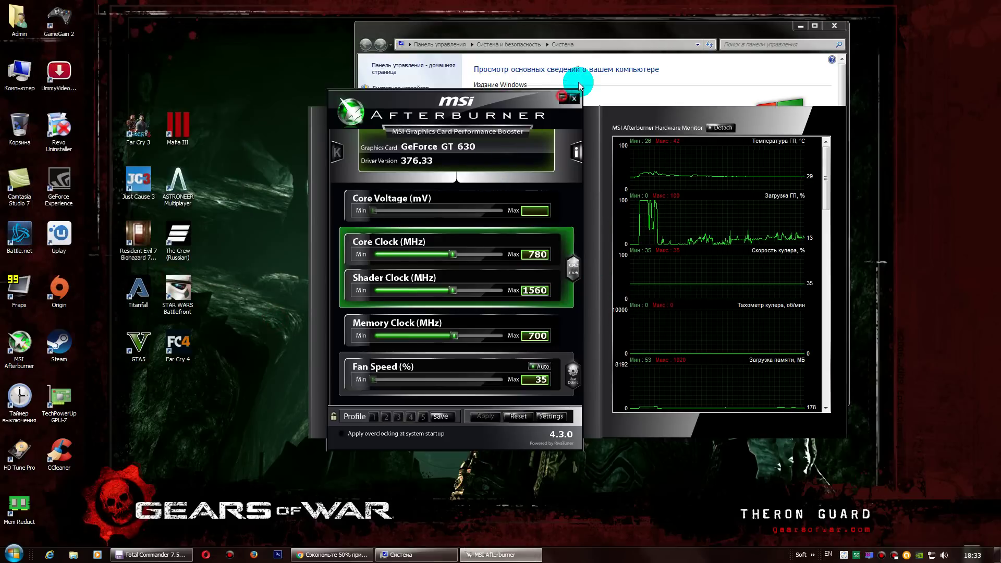
{"action": "left_click", "coordinate": [562, 97]}
{"action": "left_click", "coordinate": [834, 25]}
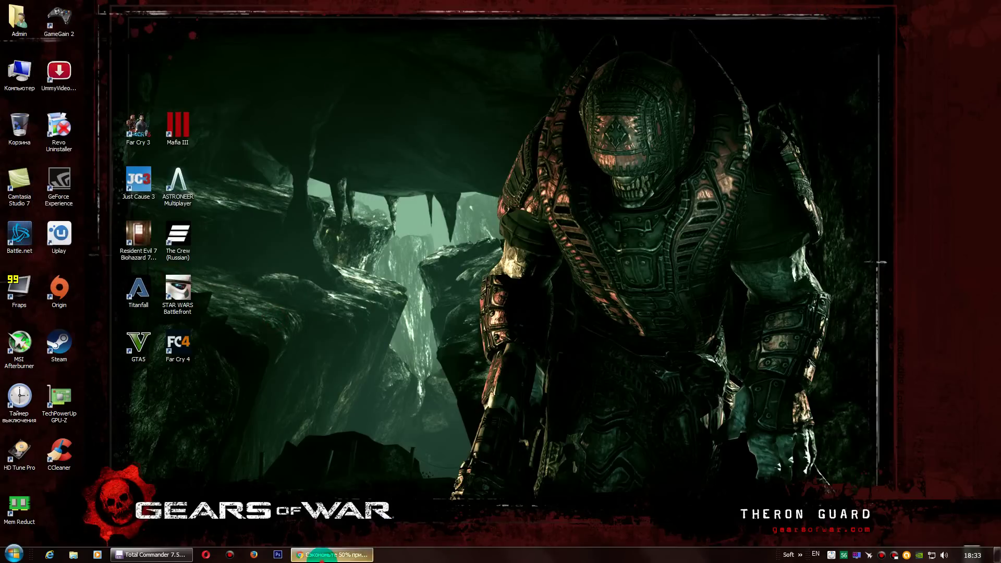
Return to Chrome and examine the enlarged graphics card comparison table in the rempc.by article on tuning a weak computer
{"action": "left_click", "coordinate": [332, 554]}
{"action": "left_click", "coordinate": [443, 7]}
{"action": "left_click", "coordinate": [481, 260]}
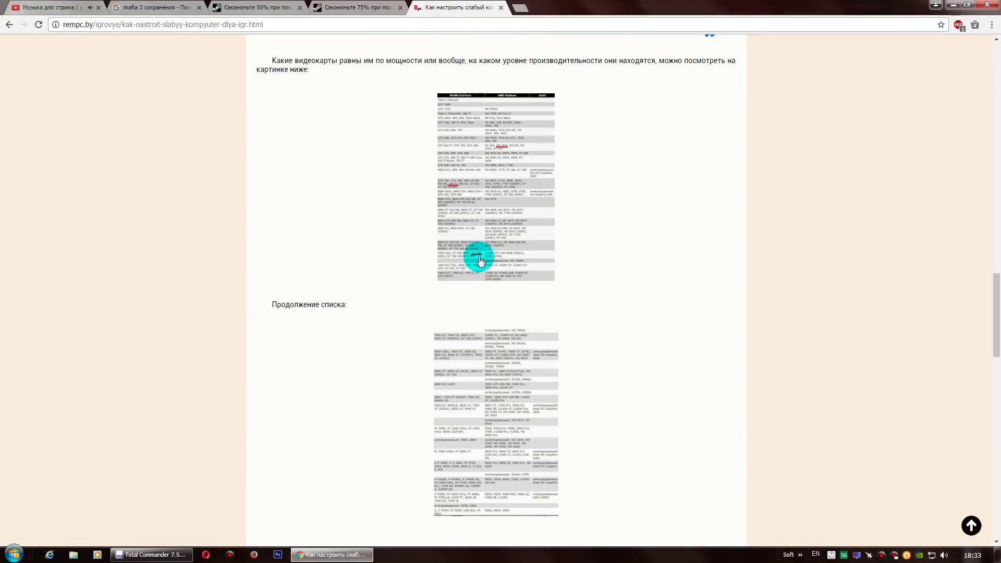
{"action": "left_click", "coordinate": [488, 223]}
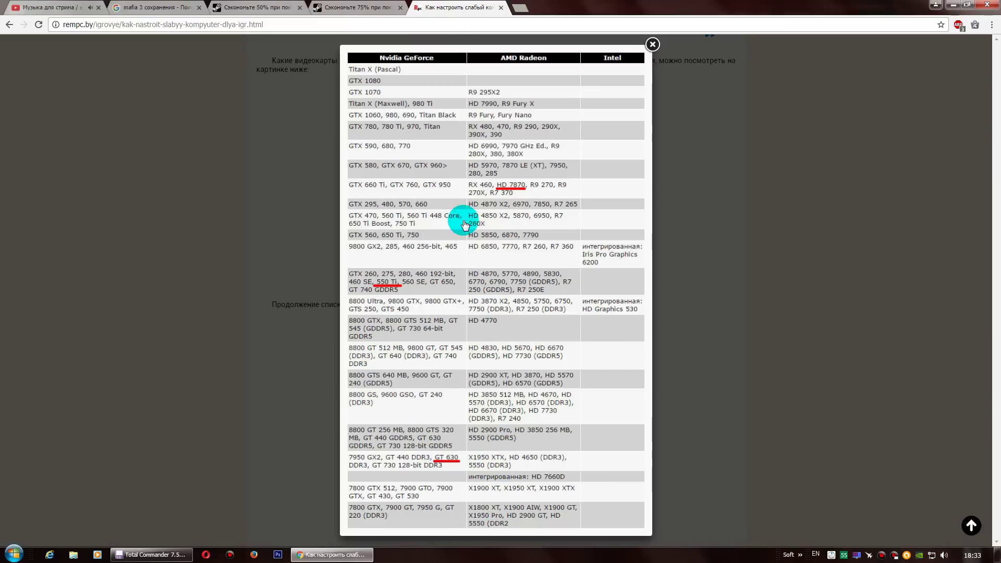
{"action": "left_click", "coordinate": [594, 420]}
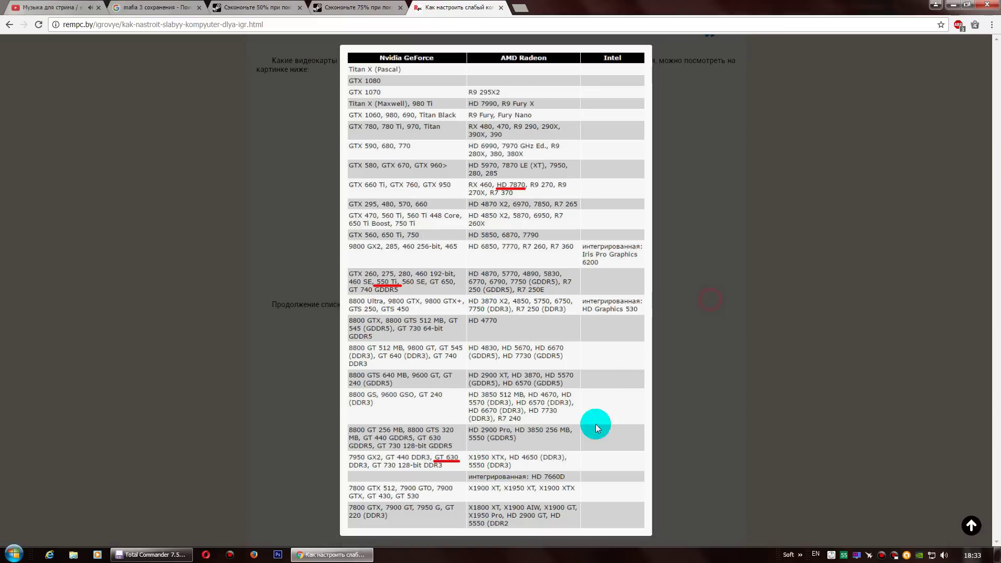
{"action": "scroll", "coordinate": [478, 378], "scroll_direction": "down", "scroll_amount": 2}
{"action": "scroll", "coordinate": [652, 380], "scroll_direction": "up", "scroll_amount": 2}
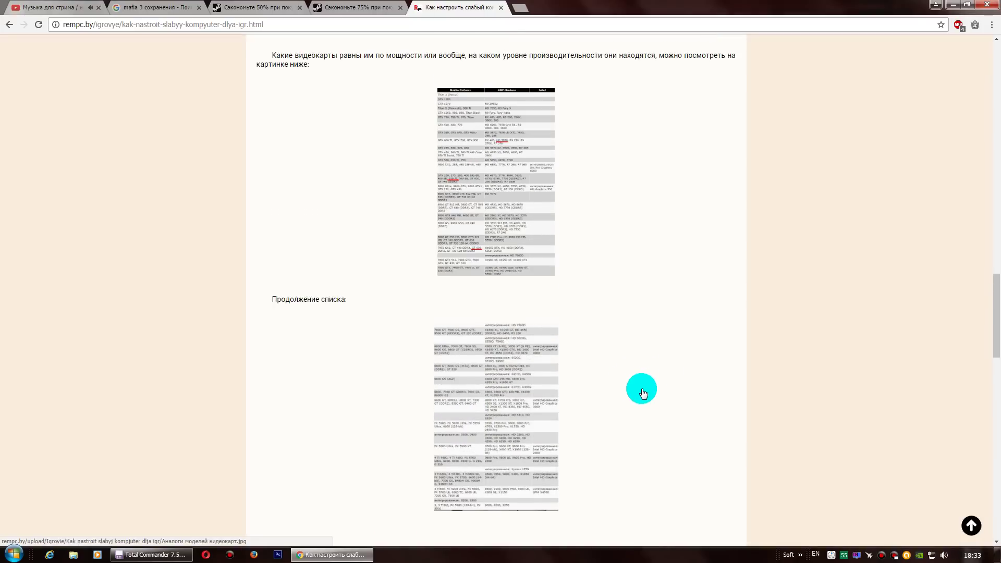
{"action": "left_click", "coordinate": [486, 207]}
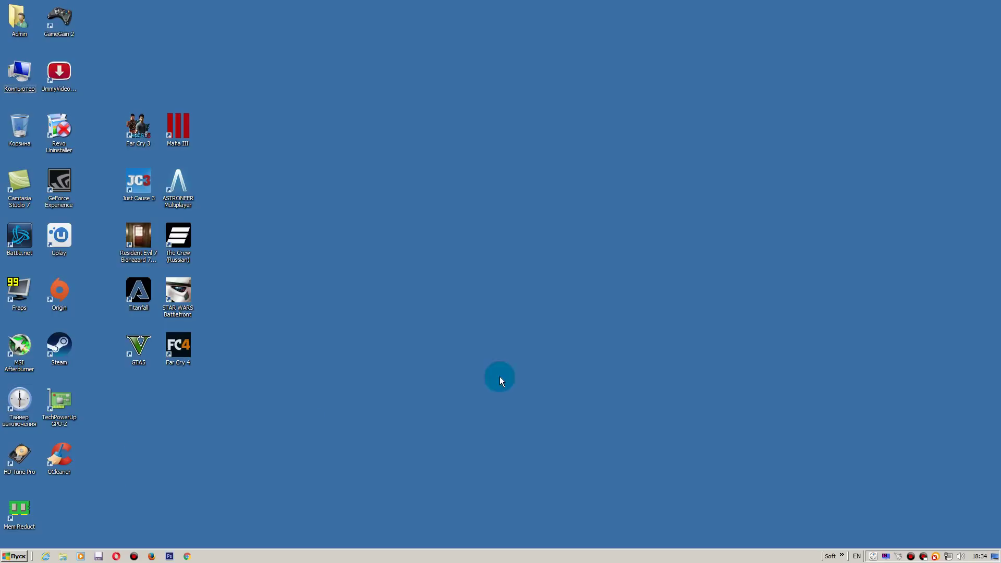
Launch Mem Reduct, clean the system memory, and close its window and notification
{"action": "left_click", "coordinate": [17, 514]}
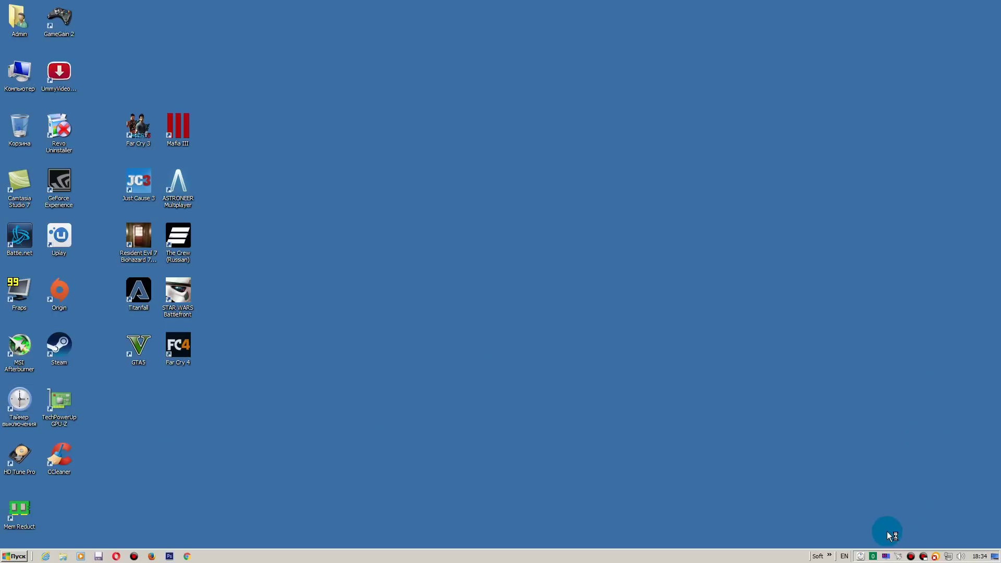
{"action": "left_click", "coordinate": [873, 558]}
{"action": "left_click", "coordinate": [570, 360]}
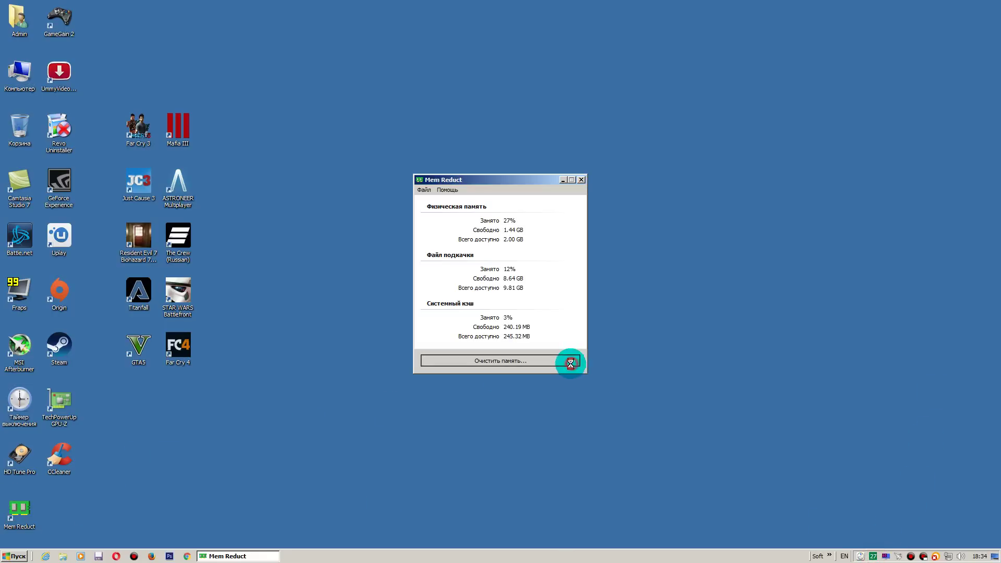
{"action": "left_click", "coordinate": [527, 282]}
{"action": "left_click", "coordinate": [581, 180]}
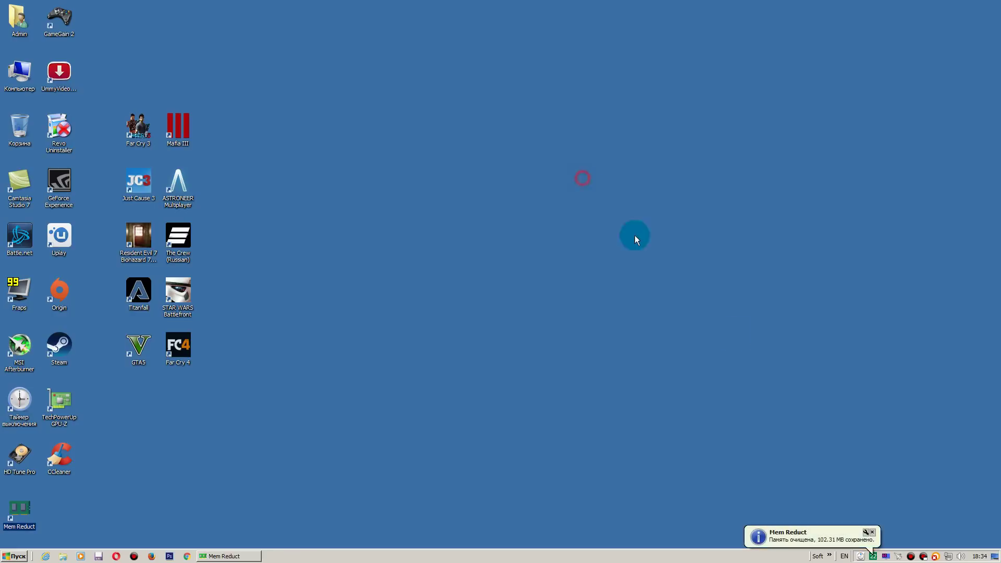
{"action": "left_click", "coordinate": [872, 532]}
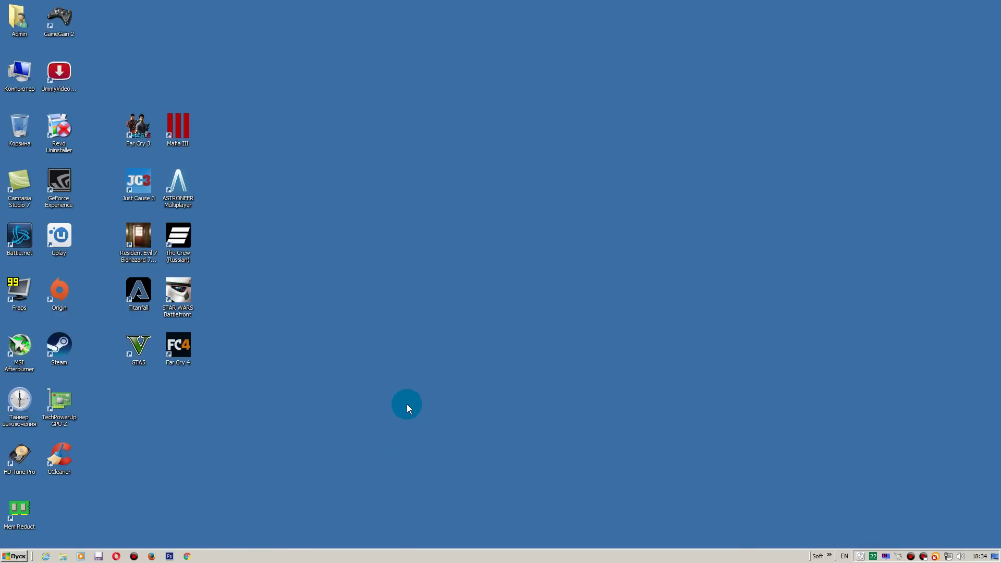
{"action": "left_click", "coordinate": [189, 352]}
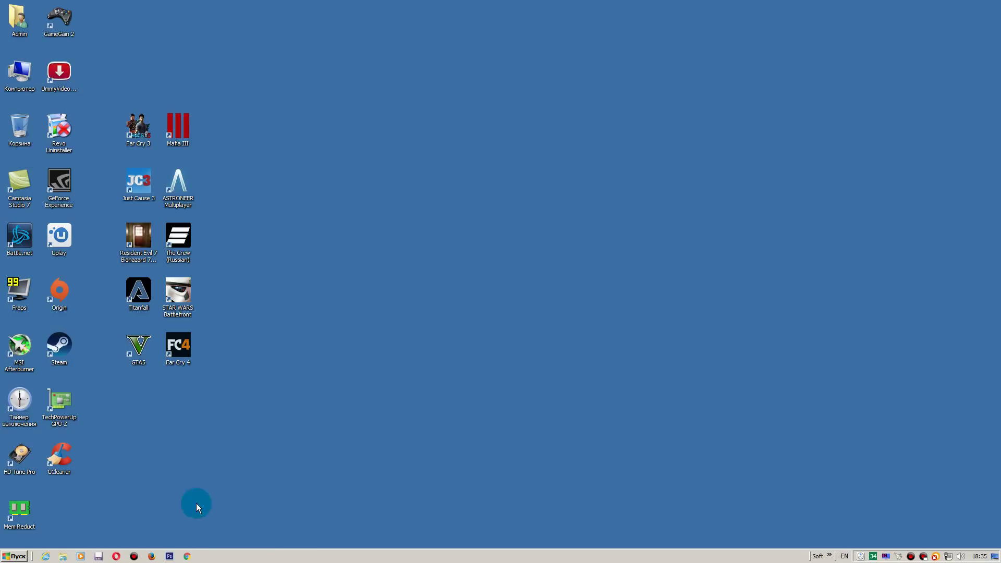
Open Total Commander and browse to the folder h:\games\Far Cry 4\bin
{"action": "left_click", "coordinate": [98, 556]}
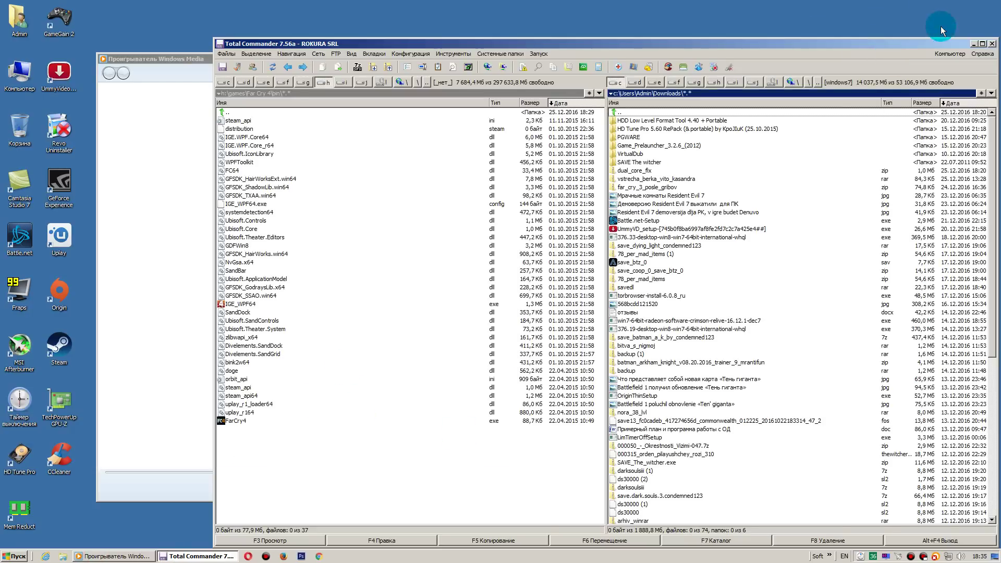
{"action": "left_click", "coordinate": [258, 114]}
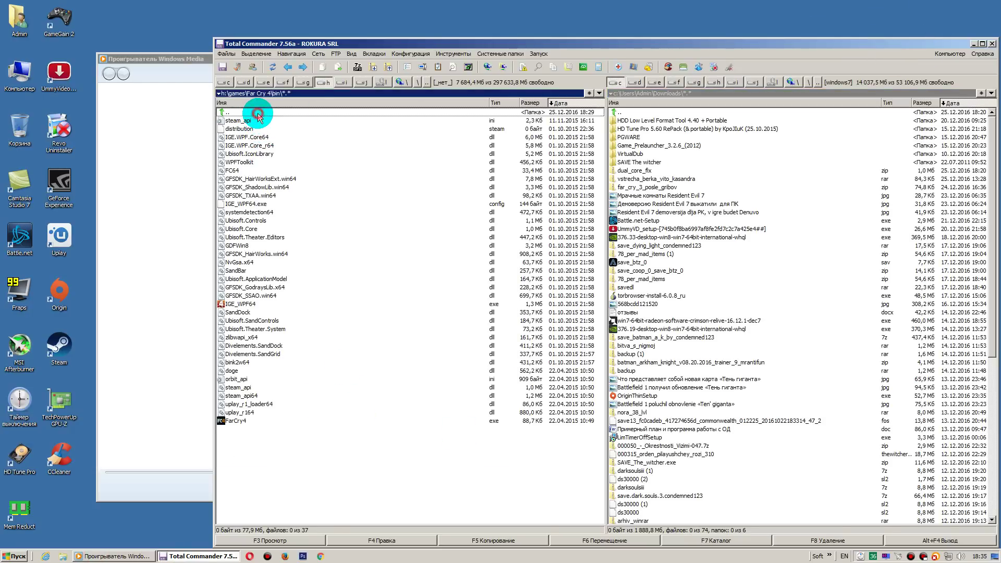
{"action": "double_click", "coordinate": [258, 113]}
{"action": "double_click", "coordinate": [258, 114]}
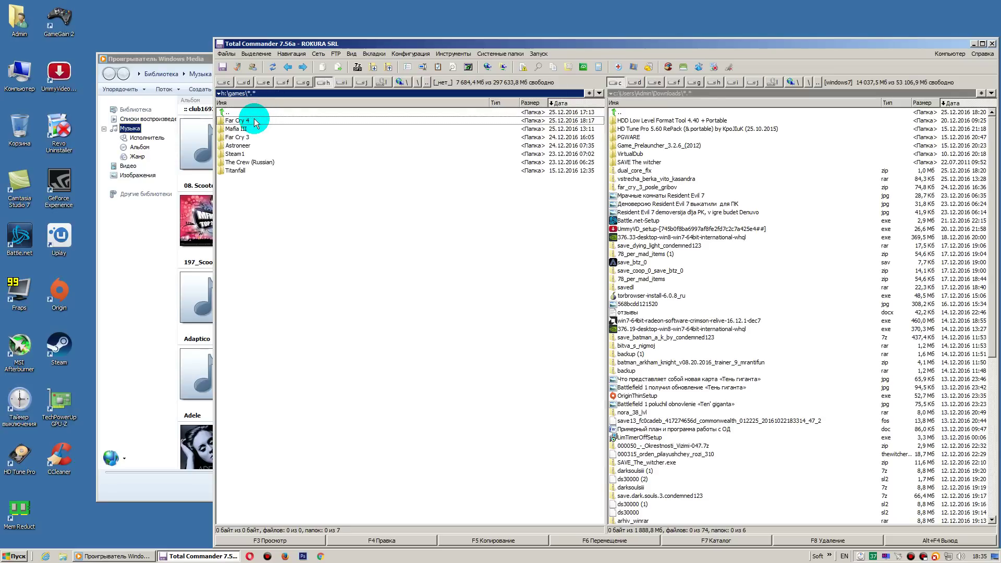
{"action": "double_click", "coordinate": [255, 121]}
{"action": "double_click", "coordinate": [255, 121]}
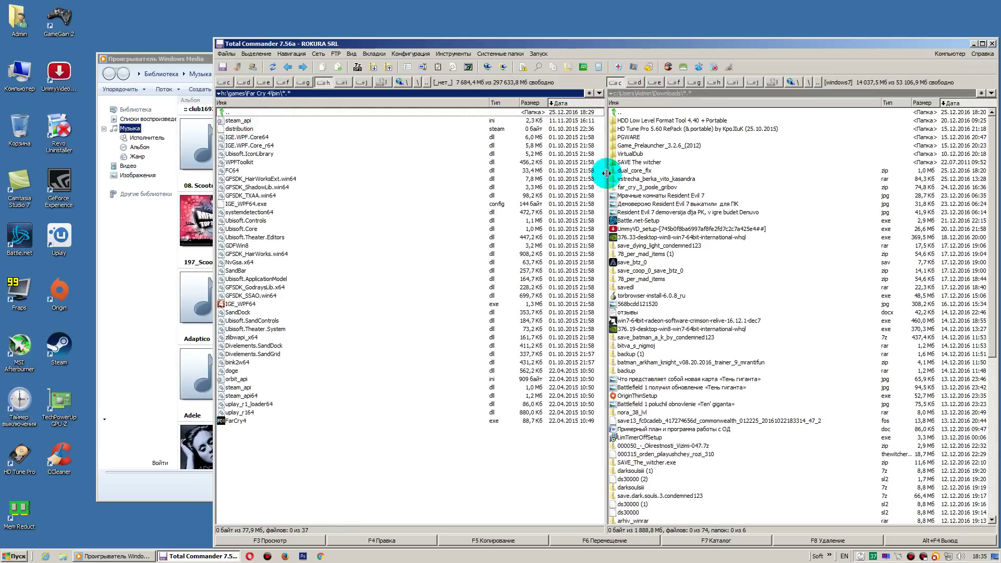
Extract all four files of dual_core_fix.zip from Downloads into h:\games\Far Cry 4\bin, entering the archive password
{"action": "left_click", "coordinate": [632, 170]}
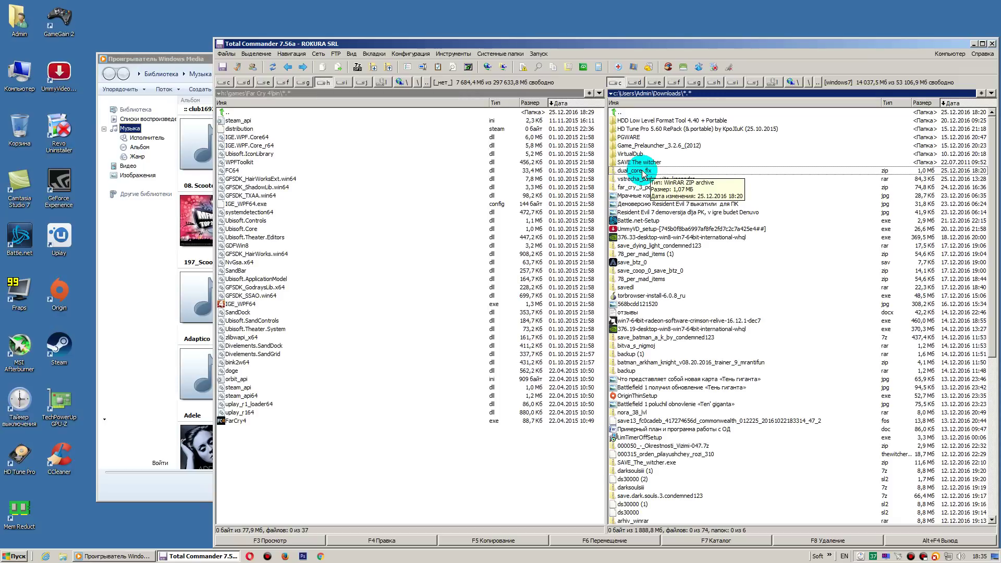
{"action": "double_click", "coordinate": [642, 172]}
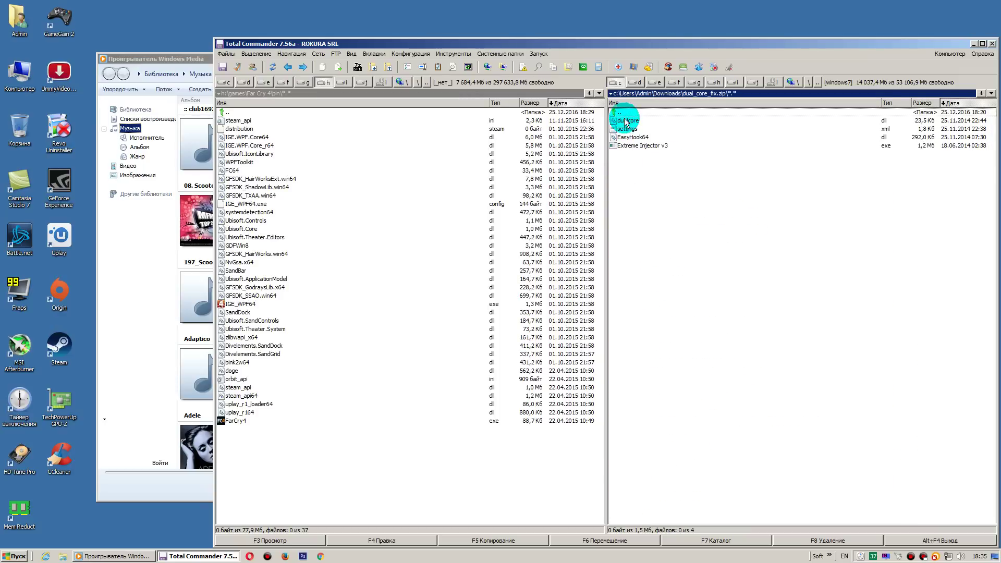
{"action": "left_click_drag", "start_coordinate": [650, 120], "coordinate": [650, 147]}
{"action": "left_click", "coordinate": [516, 540]}
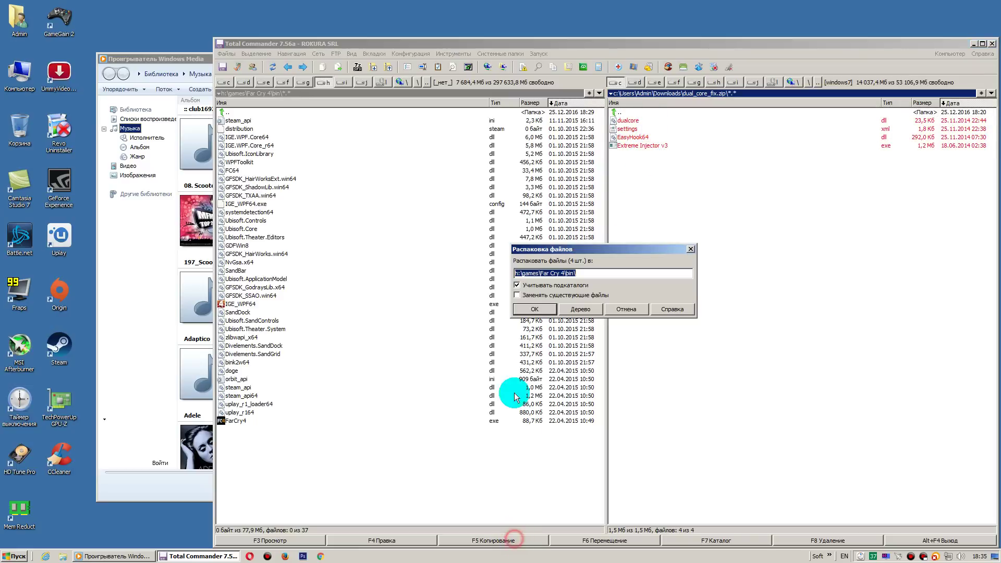
{"action": "left_click", "coordinate": [531, 312]}
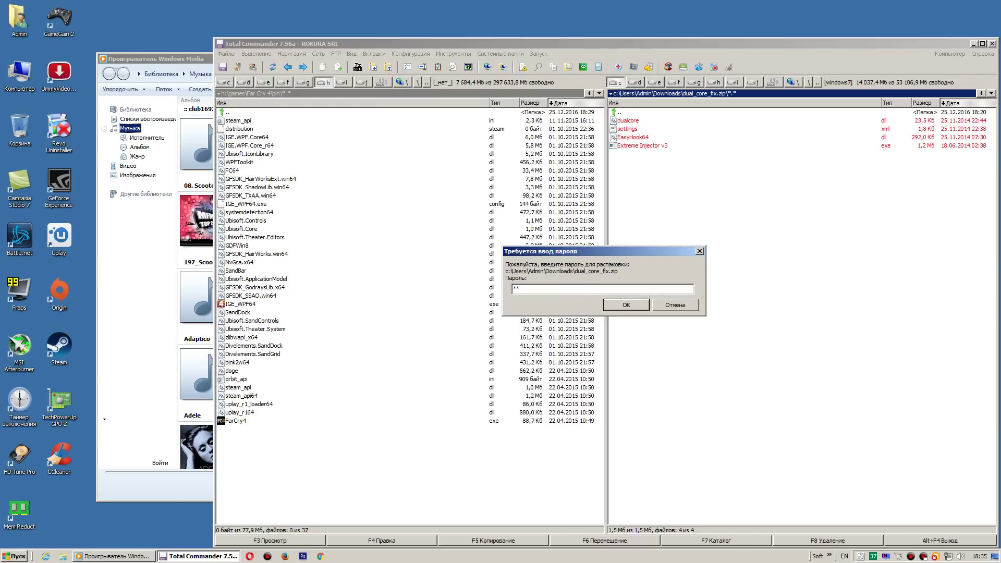
{"action": "left_click", "coordinate": [617, 305]}
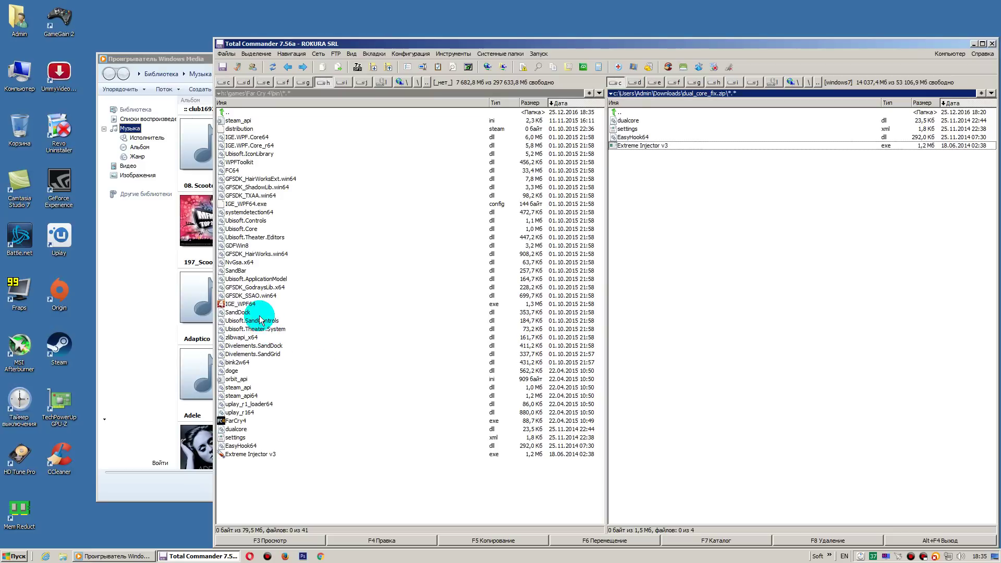
Run Extreme Injector v3 from the Far Cry 4 bin folder as administrator
{"action": "left_click", "coordinate": [240, 454]}
{"action": "right_click", "coordinate": [238, 455]}
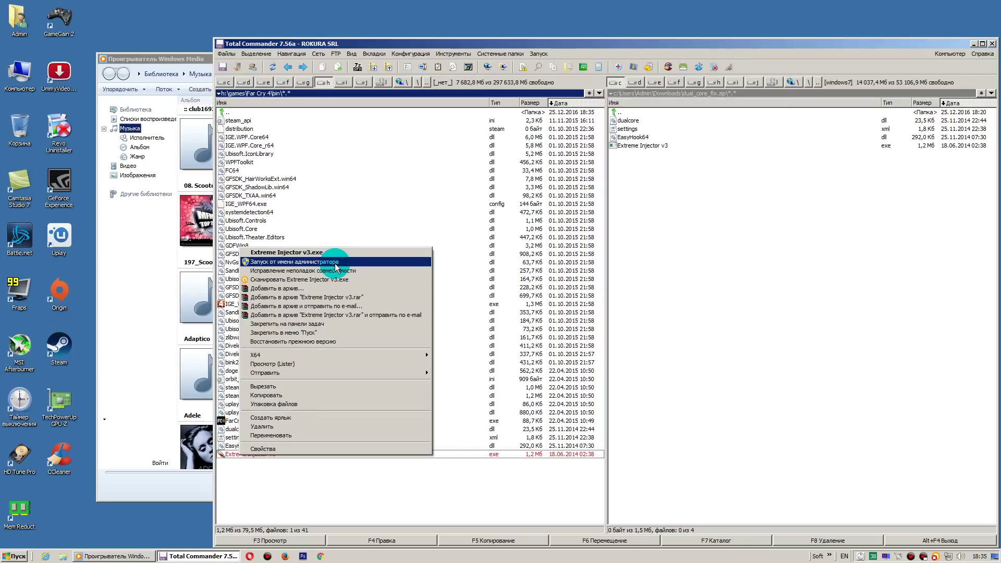
{"action": "left_click", "coordinate": [335, 266]}
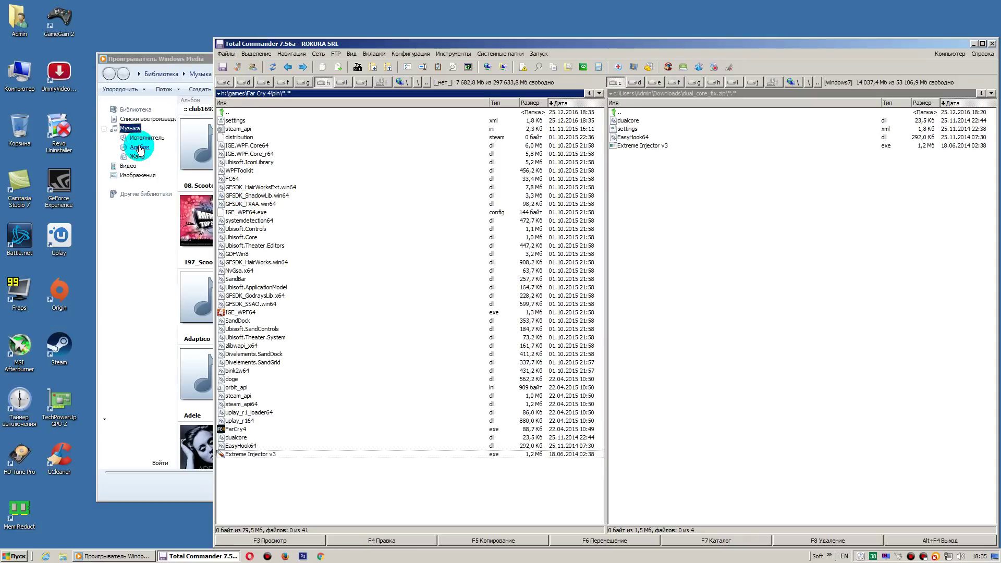
End the FarCry4.exe process in Windows Task Manager and close Task Manager
{"action": "right_click", "coordinate": [458, 554]}
{"action": "left_click", "coordinate": [469, 531]}
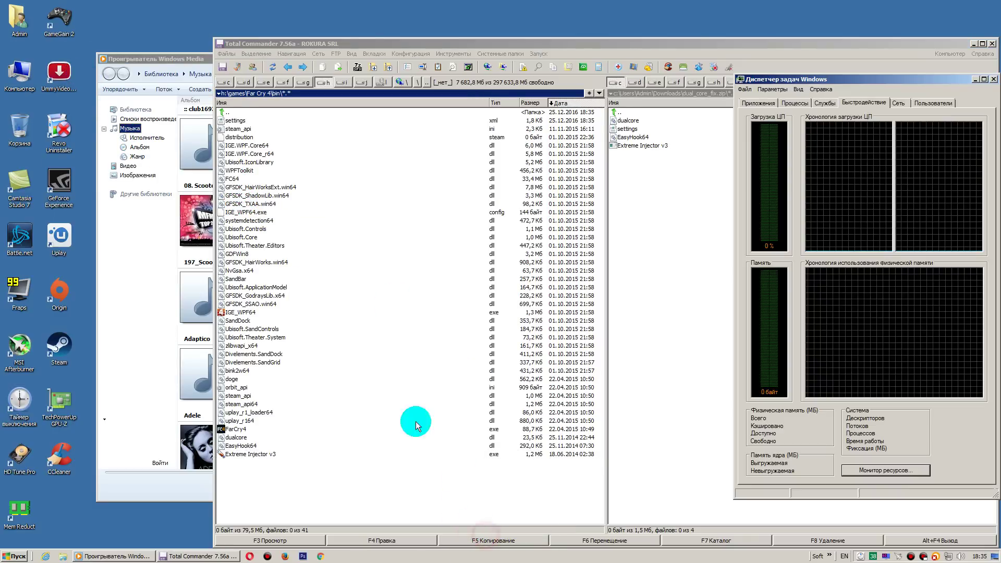
{"action": "left_click", "coordinate": [793, 102]}
{"action": "right_click", "coordinate": [767, 128]}
{"action": "left_click", "coordinate": [786, 139]}
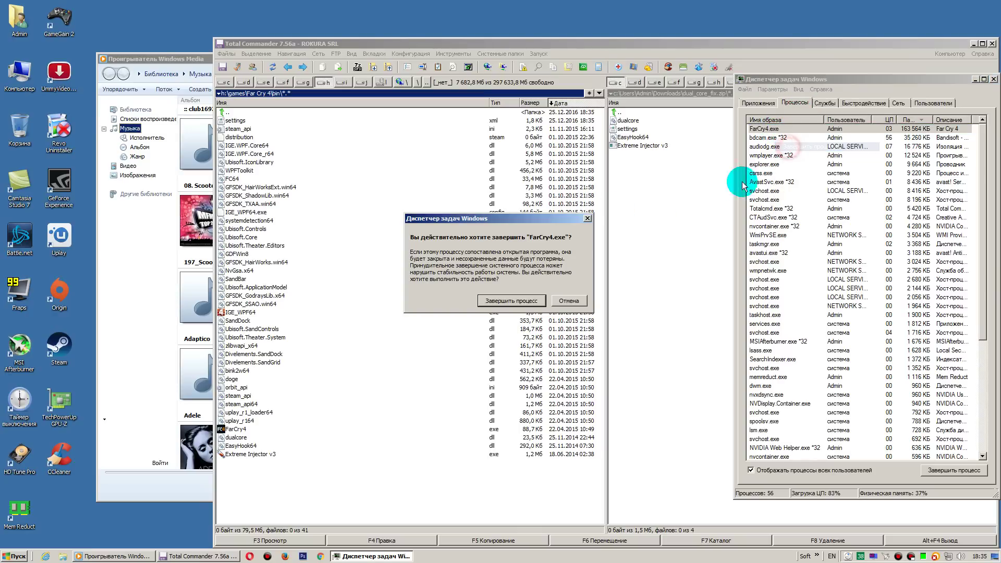
{"action": "left_click", "coordinate": [510, 304]}
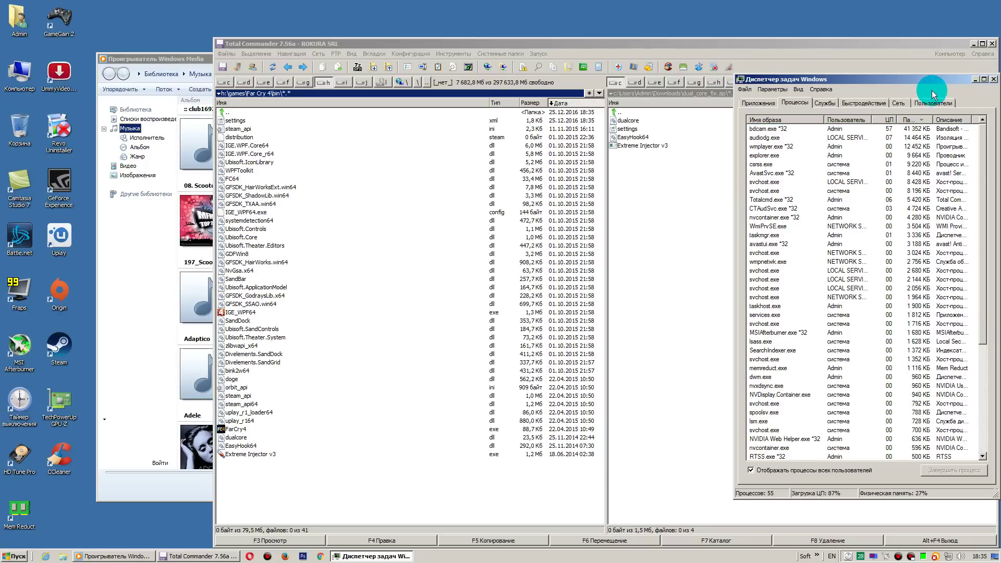
{"action": "left_click", "coordinate": [995, 80]}
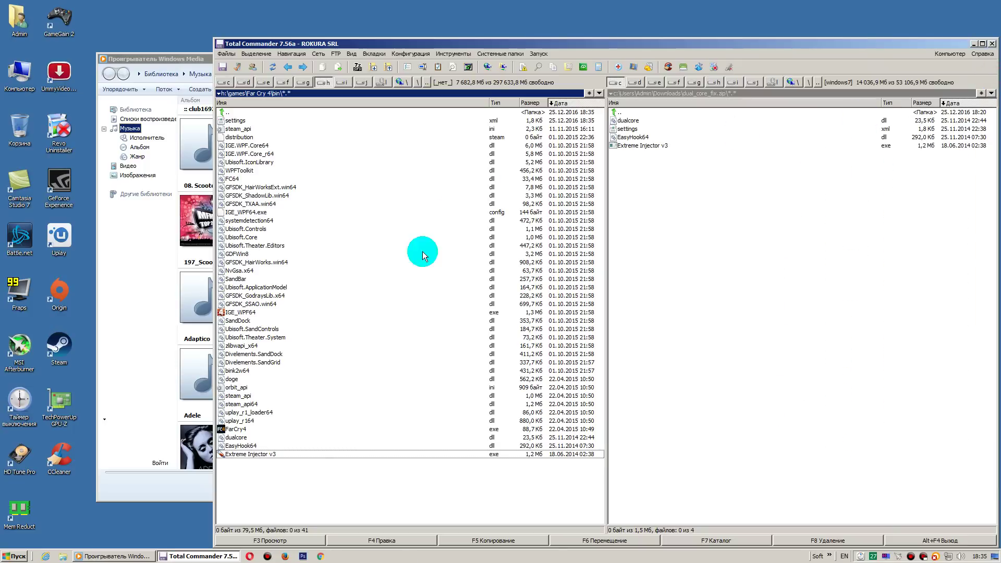
Run Extreme Injector v3 as administrator from the Far Cry 4 bin folder and close Windows Media Player
{"action": "right_click", "coordinate": [270, 454]}
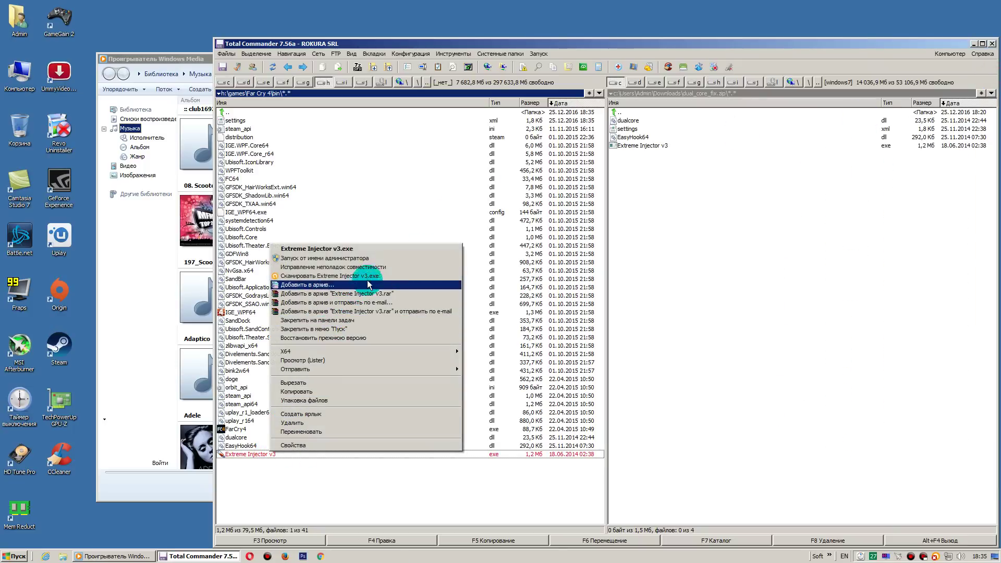
{"action": "left_click", "coordinate": [377, 258]}
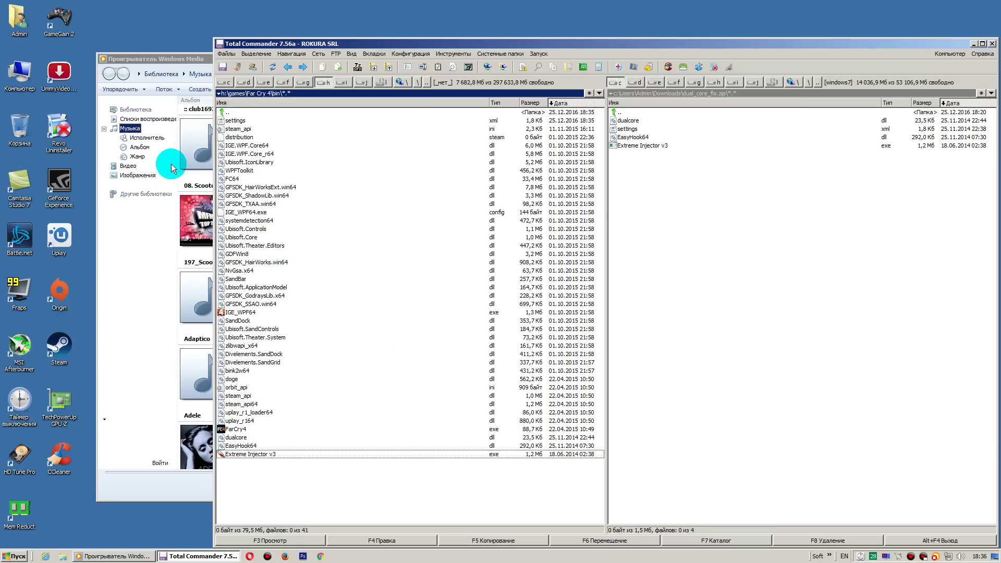
{"action": "right_click", "coordinate": [191, 59]}
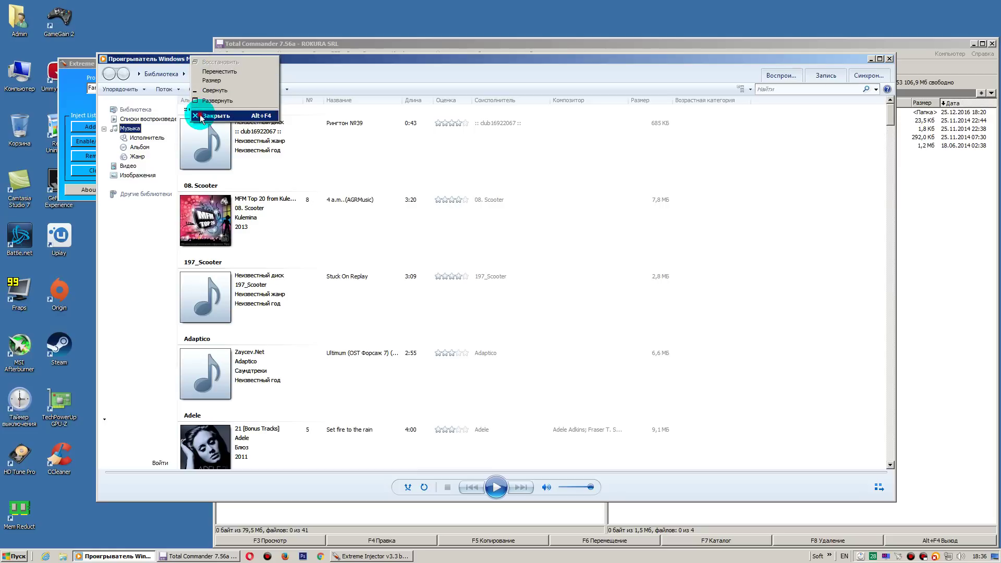
{"action": "left_click", "coordinate": [214, 115]}
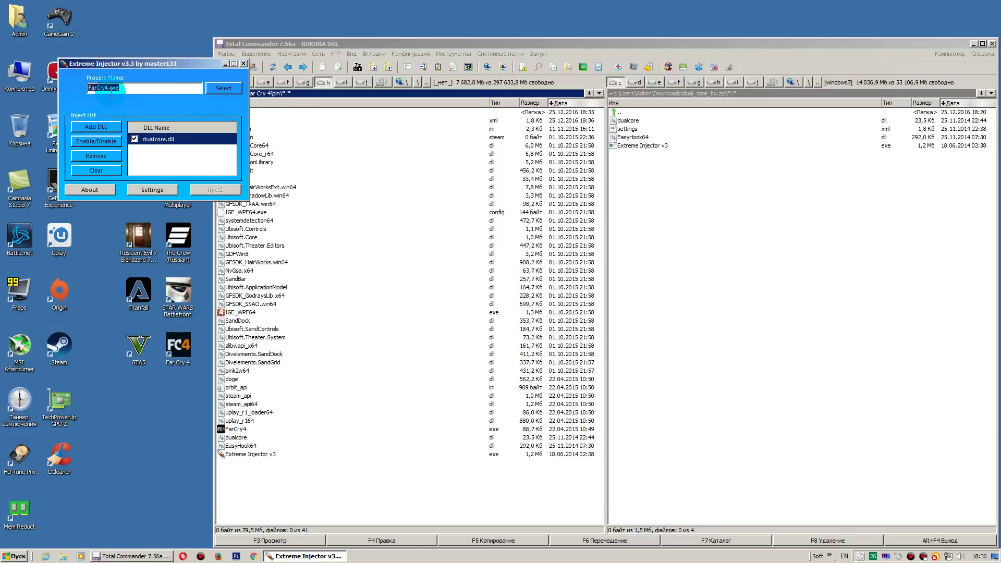
{"action": "left_click", "coordinate": [232, 93]}
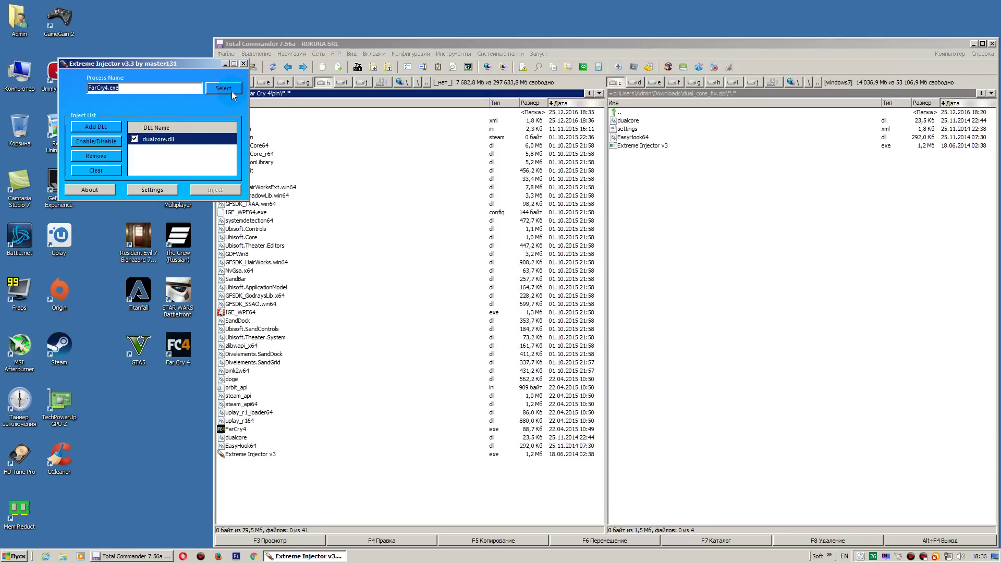
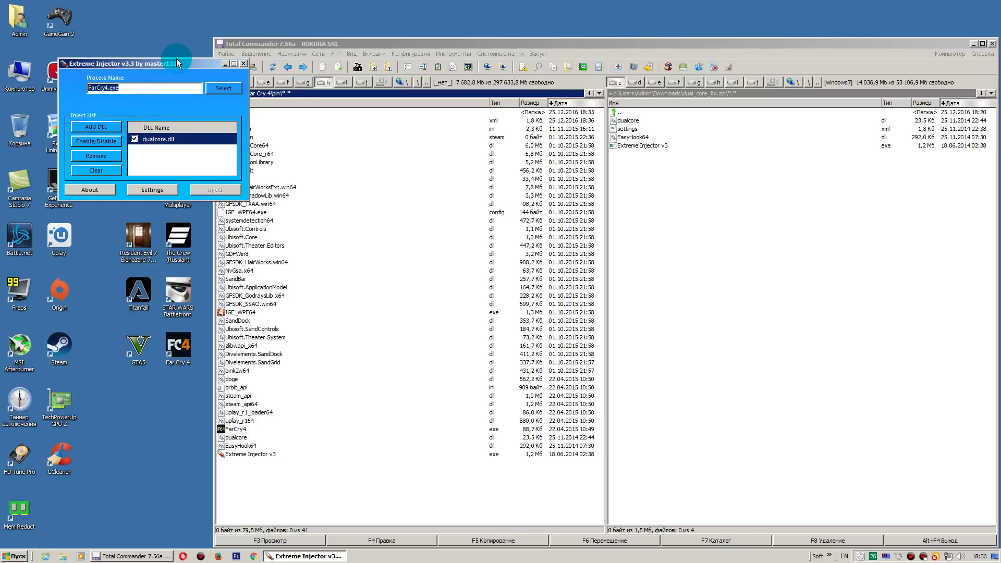
Try to launch FarCry4.exe as administrator with Extreme Injector open, and close the injector
{"action": "left_click", "coordinate": [286, 296]}
{"action": "left_click", "coordinate": [240, 430]}
{"action": "right_click", "coordinate": [243, 436]}
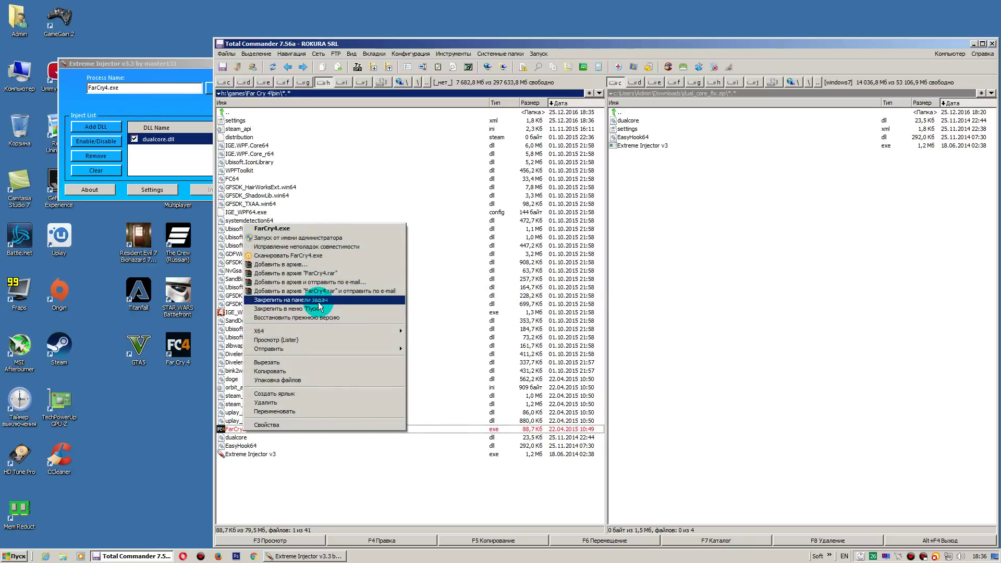
{"action": "left_click", "coordinate": [342, 238]}
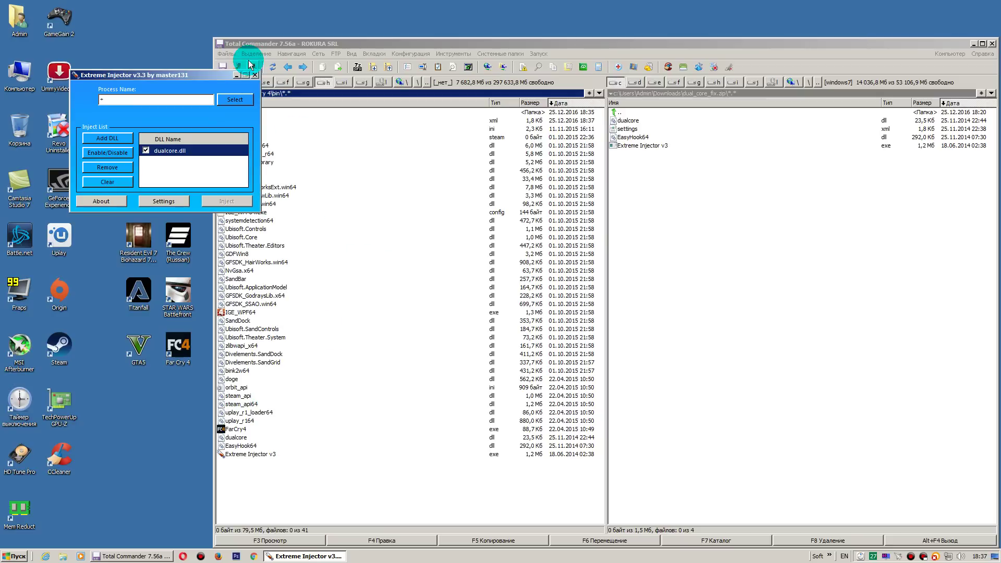
{"action": "left_click", "coordinate": [254, 75]}
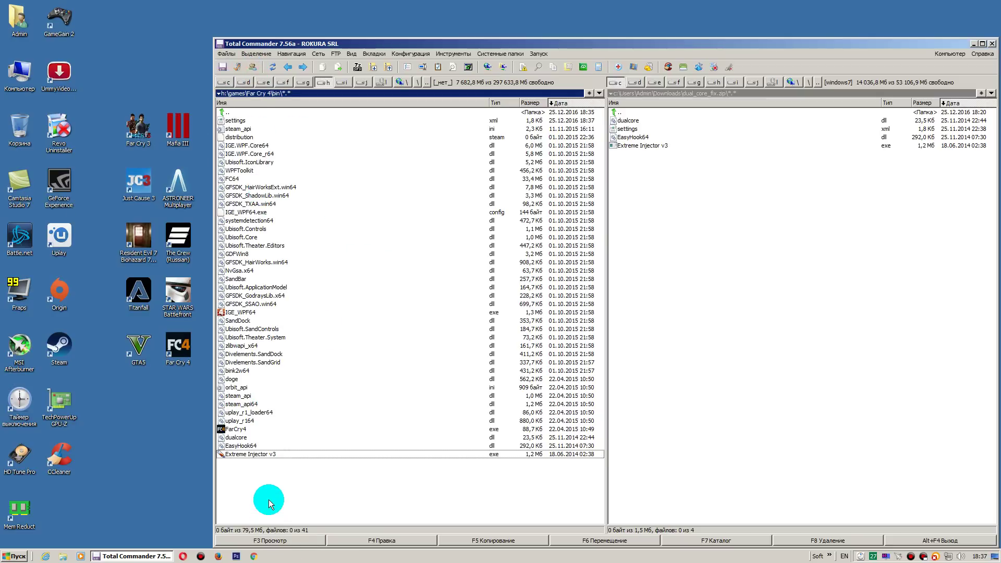
Reopen Extreme Injector v3 from the bin folder and select the FarCry4.exe process name
{"action": "key", "text": "Return"}
{"action": "left_click", "coordinate": [113, 60]}
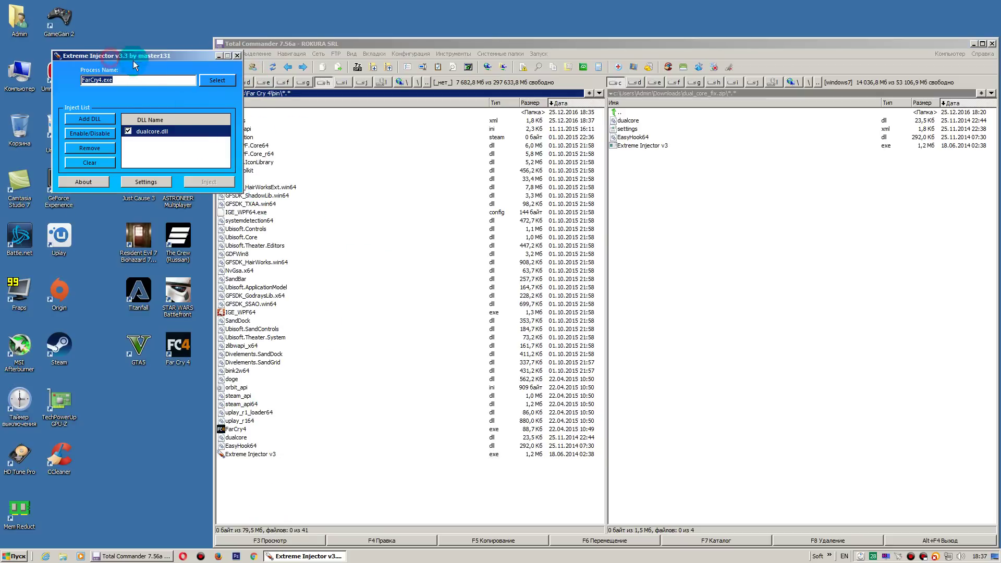
{"action": "double_click", "coordinate": [103, 81]}
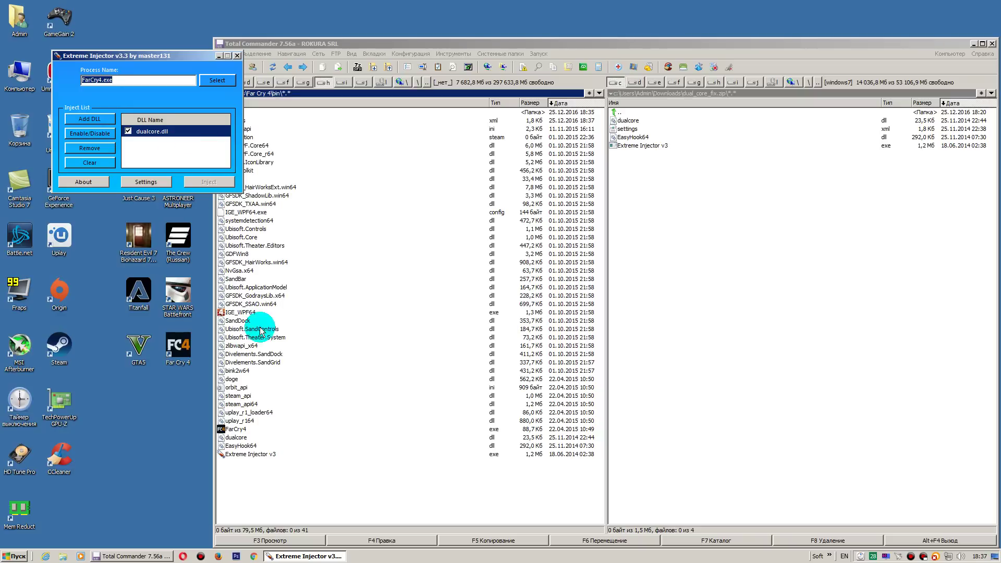
Launch FarCry4.exe from the bin folder as administrator and close Total Commander
{"action": "left_click", "coordinate": [257, 343]}
{"action": "left_click", "coordinate": [243, 430]}
{"action": "right_click", "coordinate": [243, 431]}
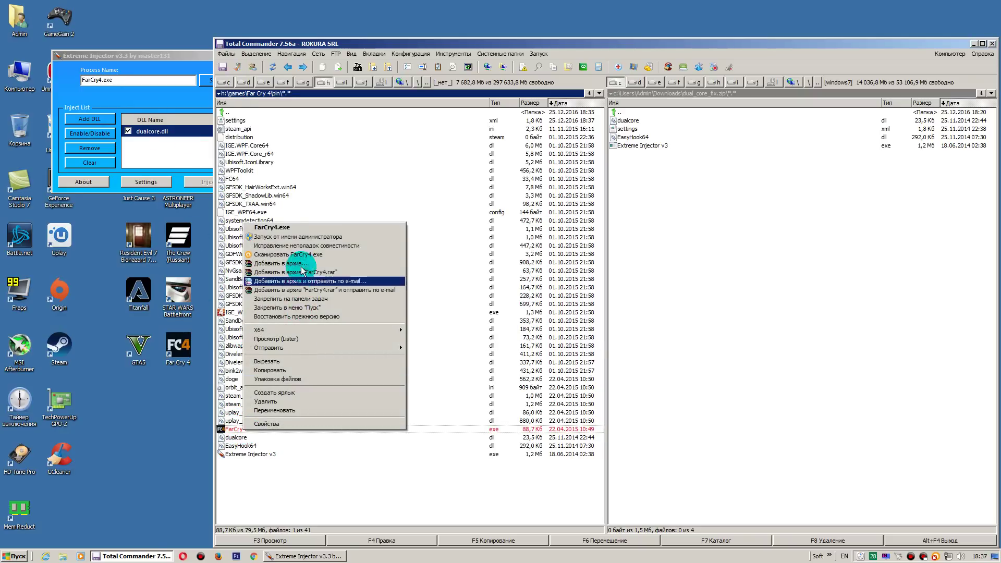
{"action": "left_click", "coordinate": [301, 237]}
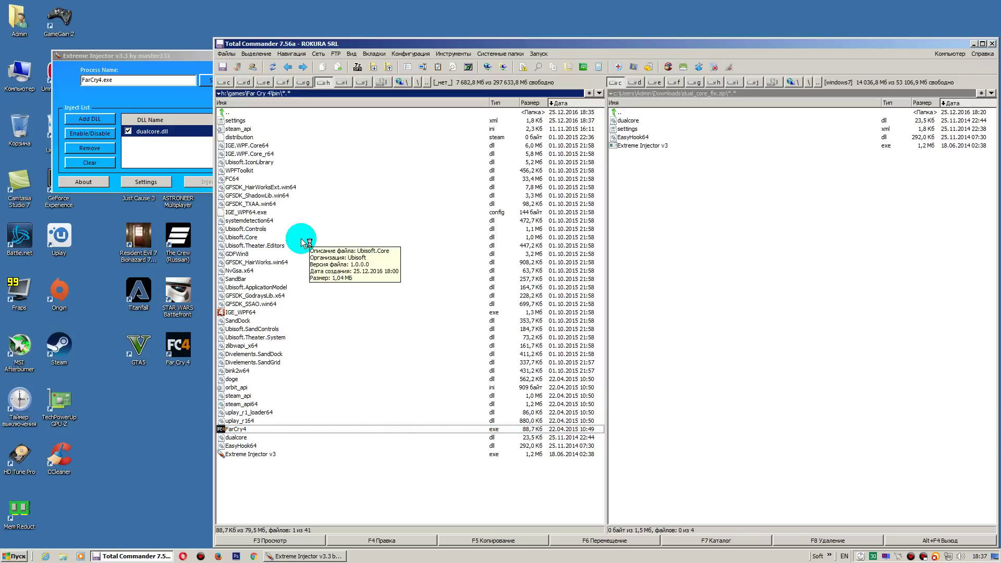
{"action": "left_click", "coordinate": [992, 43]}
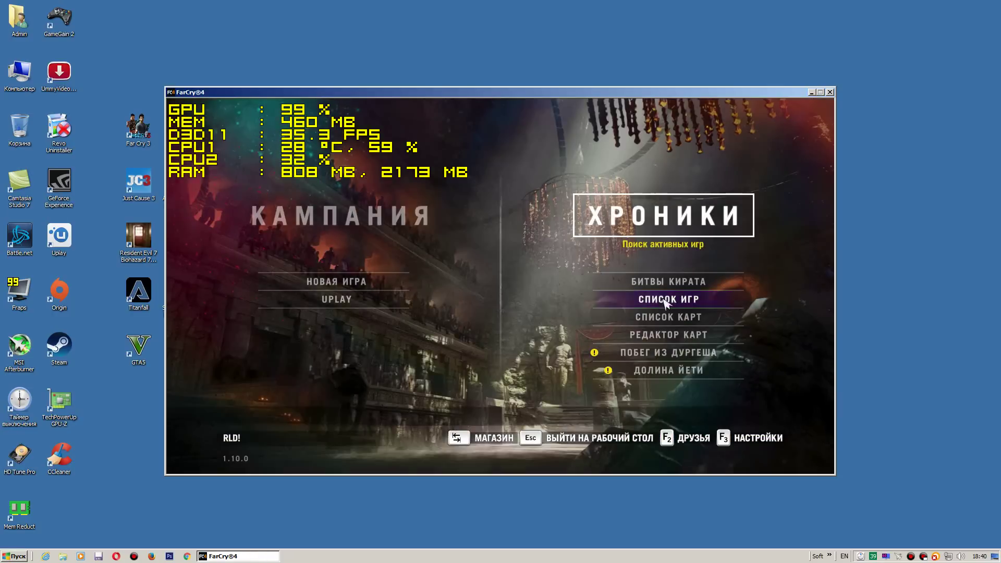
Open the game's video settings and review the detail levels in the quality settings
{"action": "key", "text": "F3"}
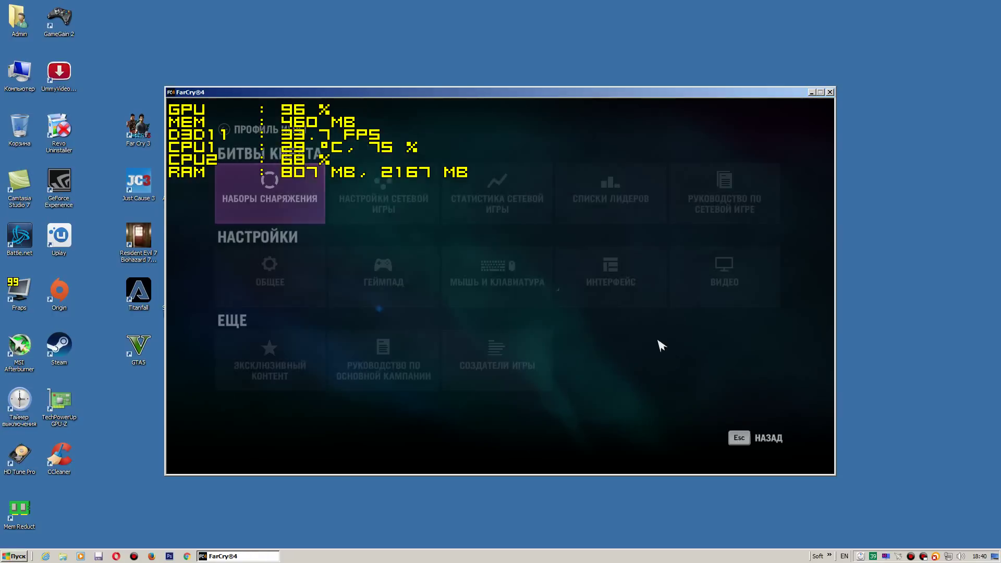
{"action": "left_click", "coordinate": [689, 276]}
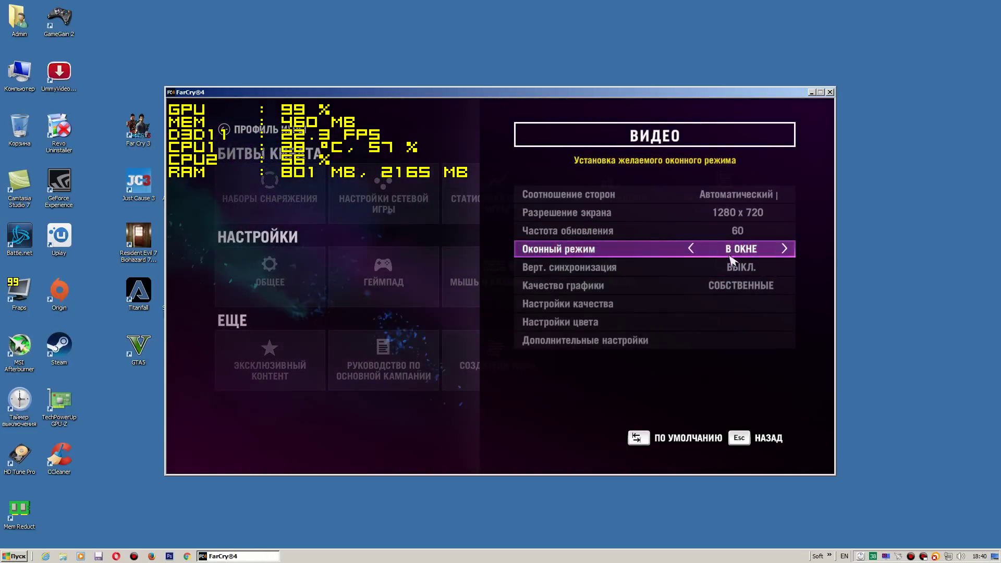
{"action": "left_click", "coordinate": [629, 303]}
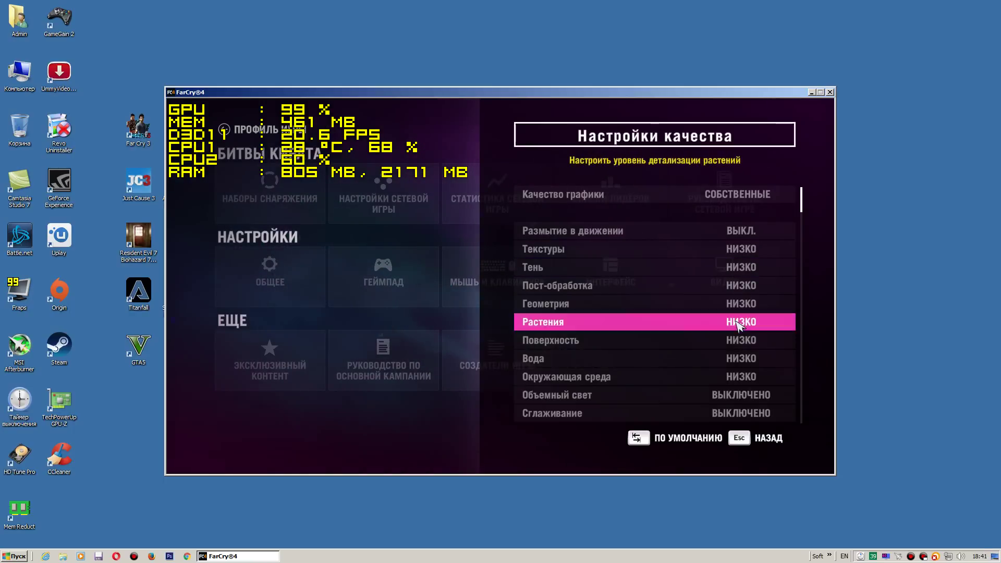
{"action": "scroll", "coordinate": [722, 375], "scroll_direction": "down", "scroll_amount": 1}
{"action": "scroll", "coordinate": [722, 375], "scroll_direction": "down", "scroll_amount": 1}
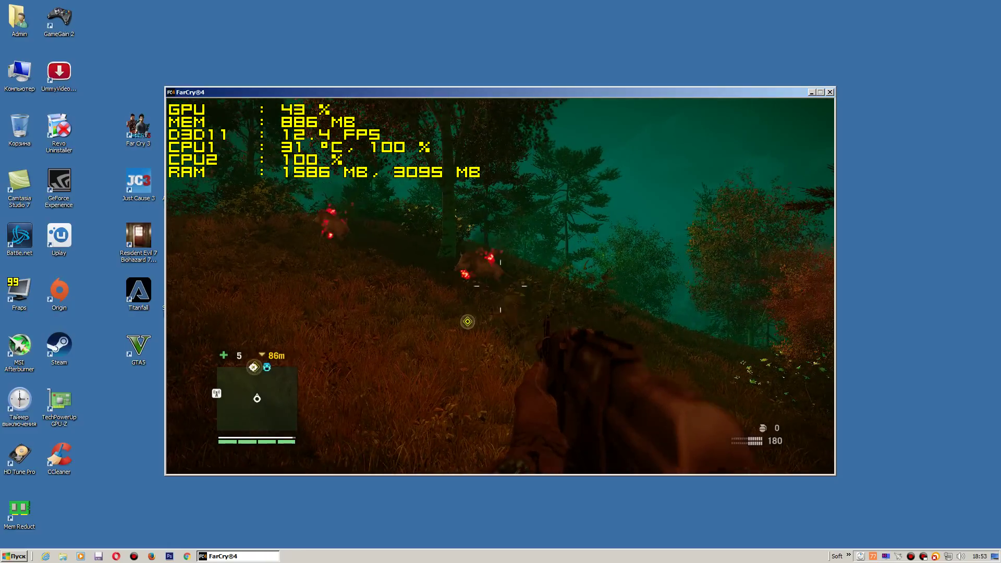
{"action": "left_click", "coordinate": [500, 286]}
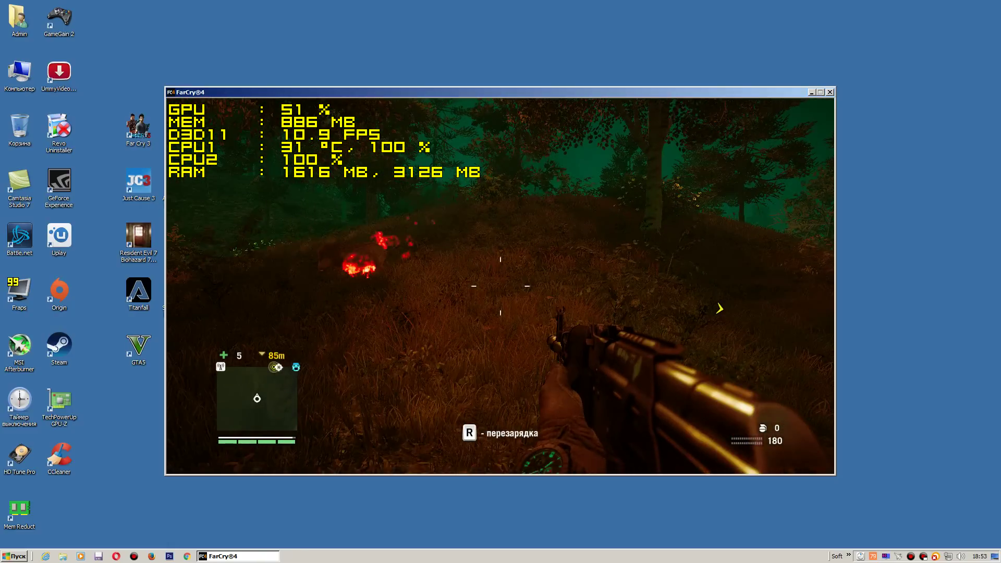